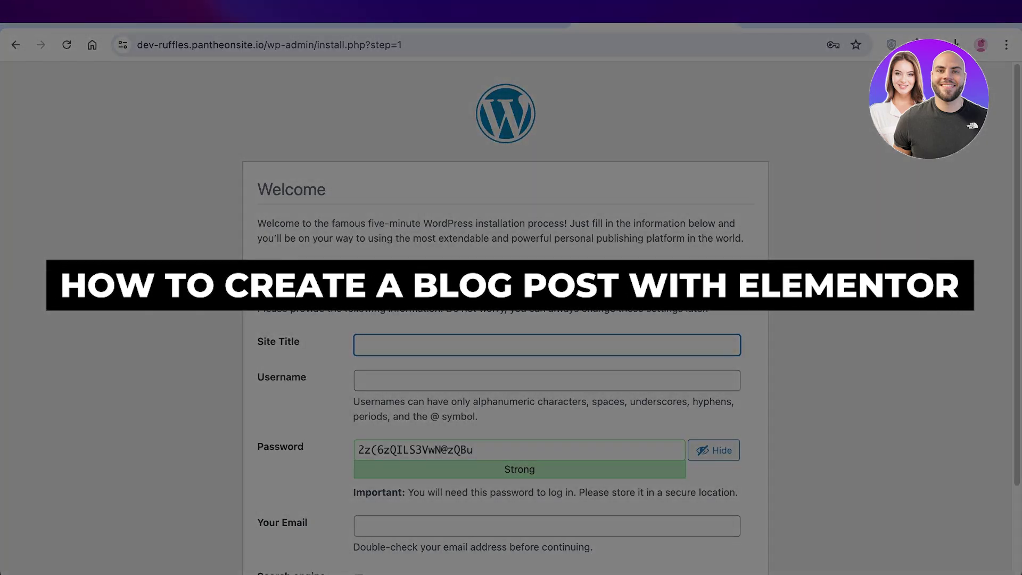
# Enter 'Ruffles' as the site title and admin username, hiding the generated password
pyautogui.write('Ru')
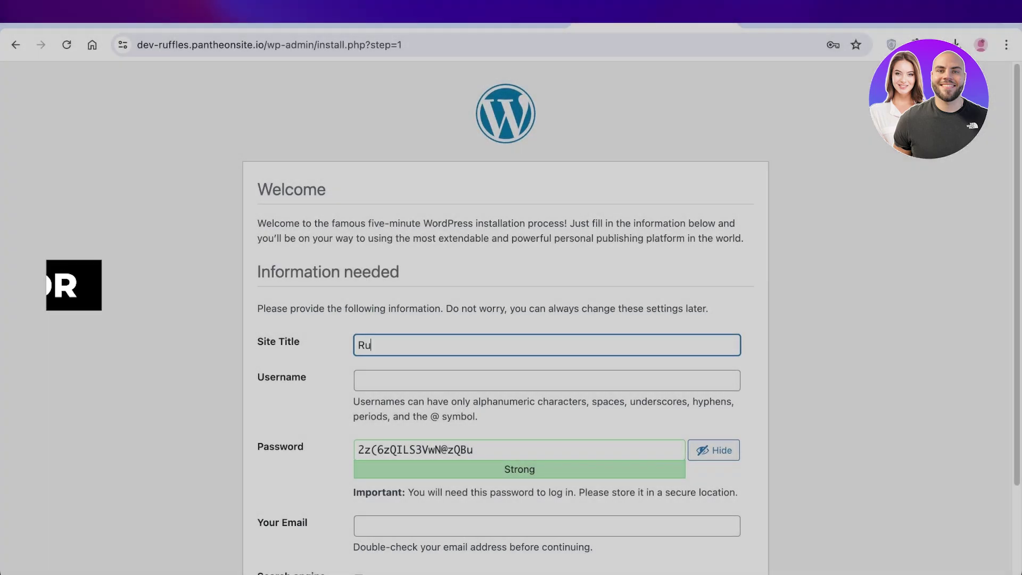
pyautogui.write('ffles')
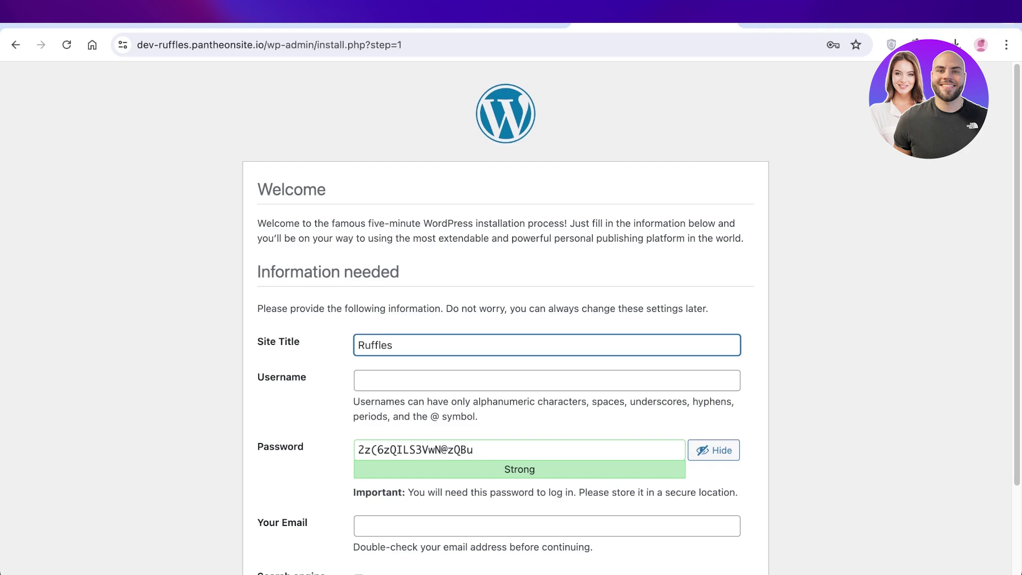
pyautogui.click(713, 450)
pyautogui.click(547, 380)
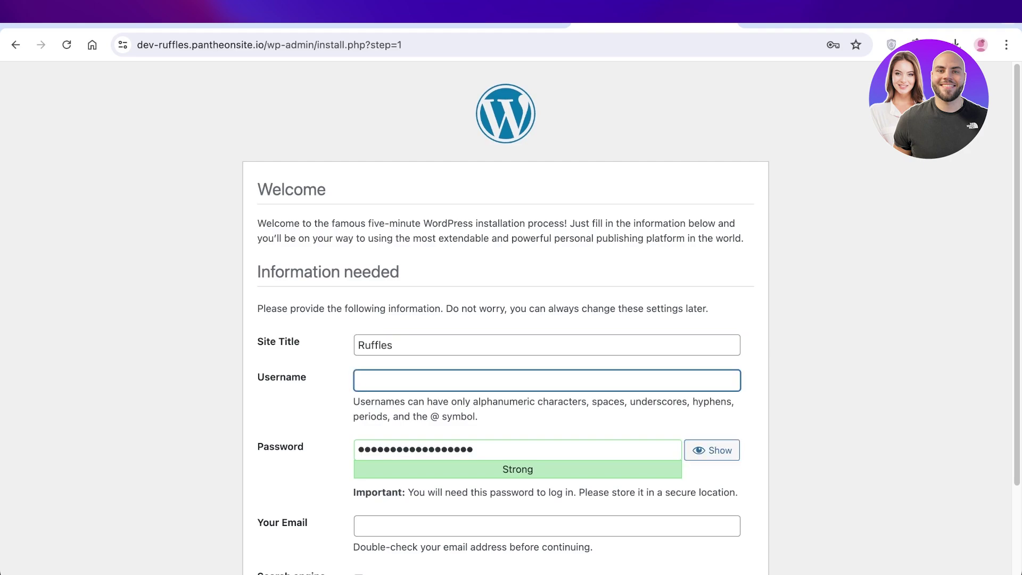
pyautogui.write('Ruffles')
pyautogui.press('Tab')
# Fill in the admin e-mail address and run the WordPress installation
pyautogui.scroll(-2, 505, 319)
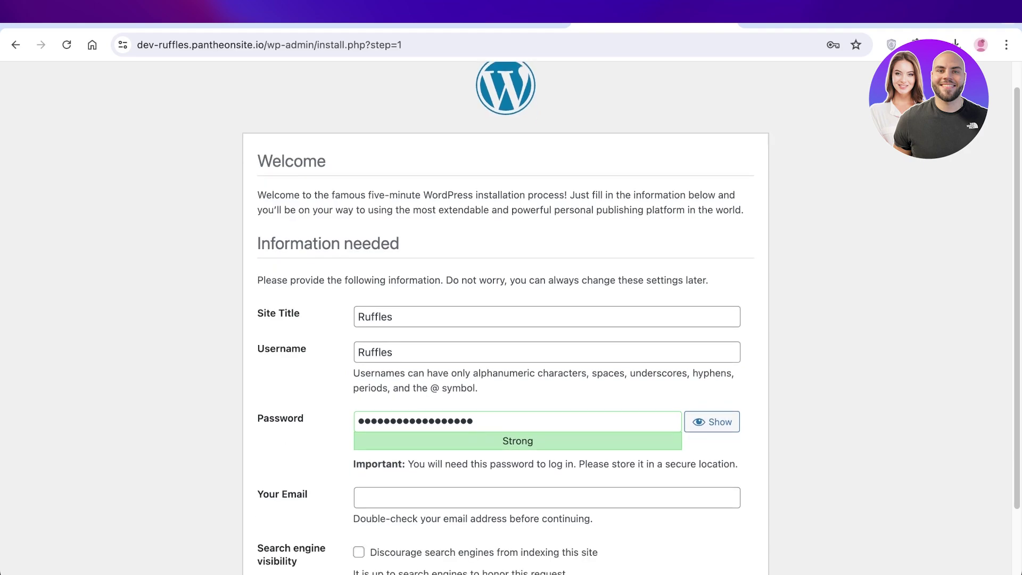
pyautogui.scroll(-2, 506, 320)
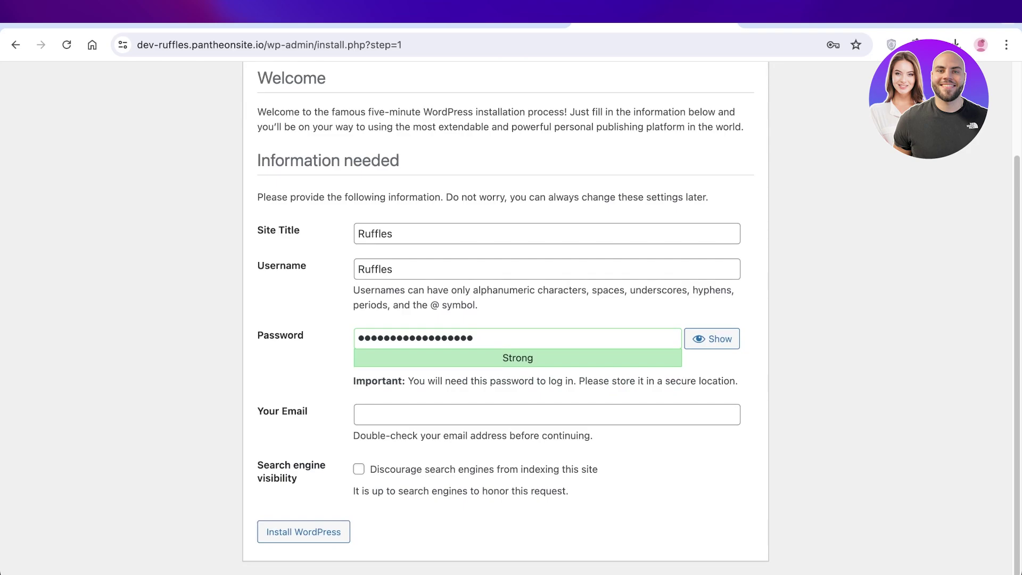
pyautogui.click(547, 415)
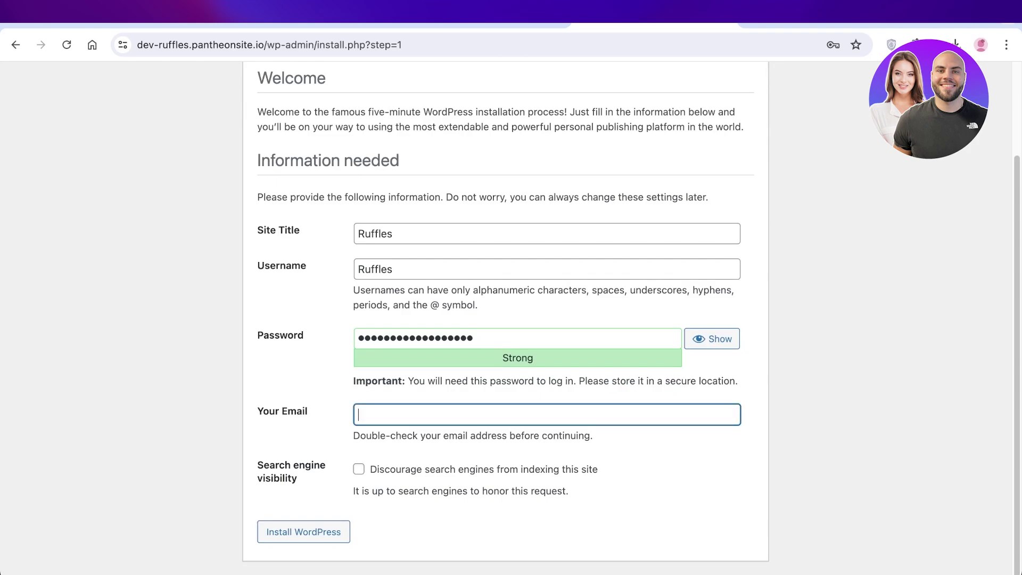
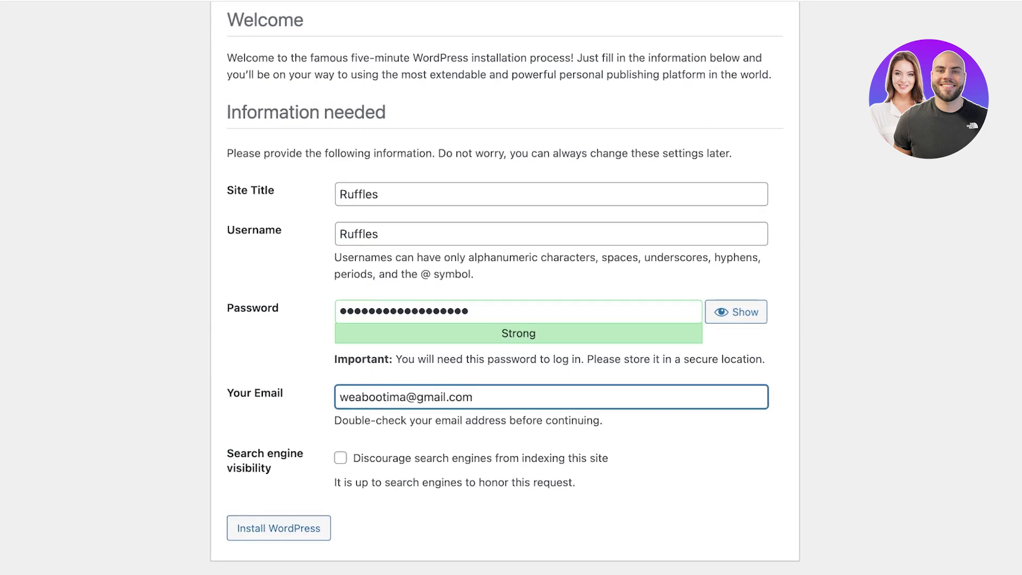
pyautogui.click(278, 528)
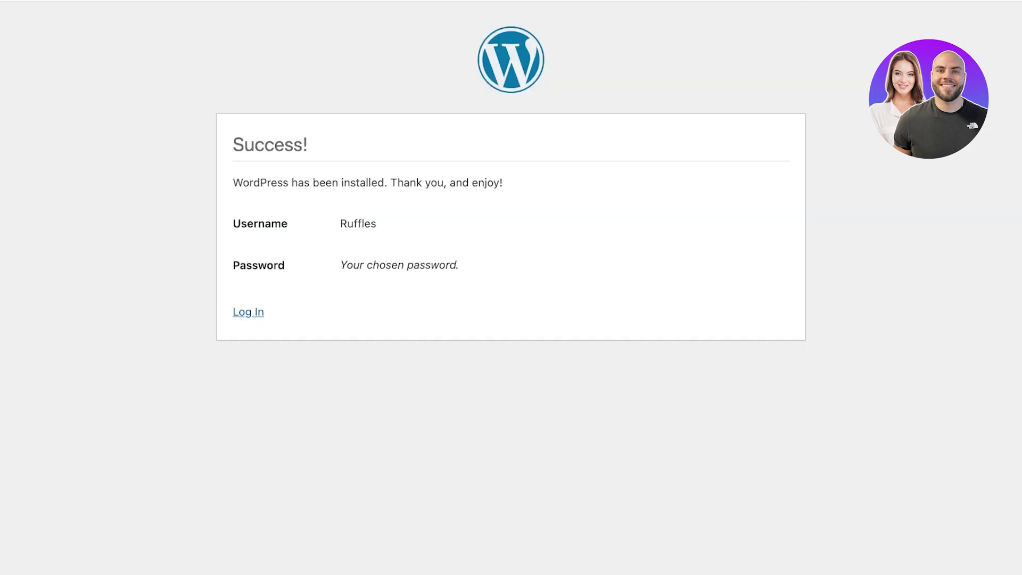
# Log in as the new admin and open All Posts, showing the Hello world! post
pyautogui.click(248, 312)
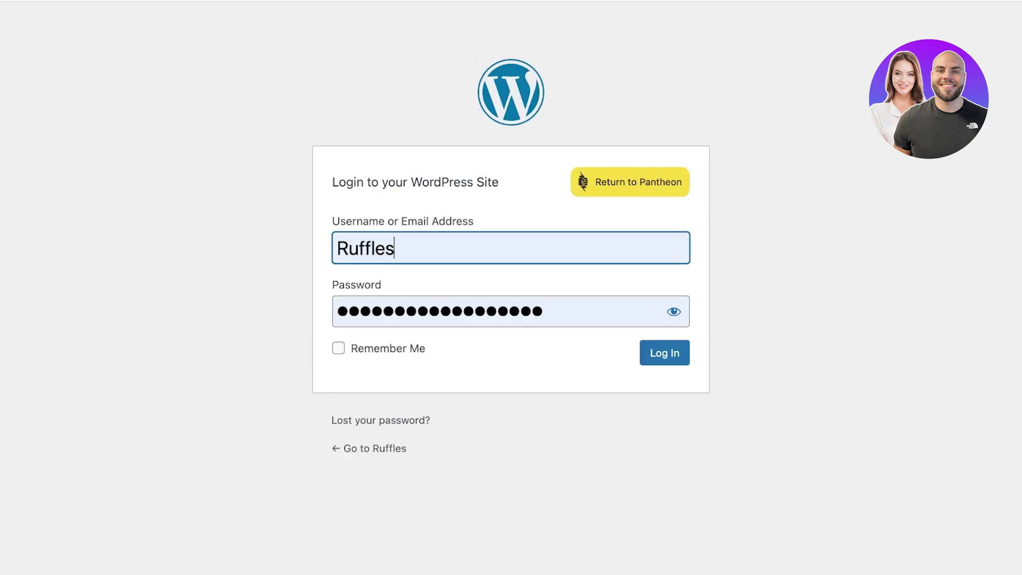
pyautogui.click(665, 353)
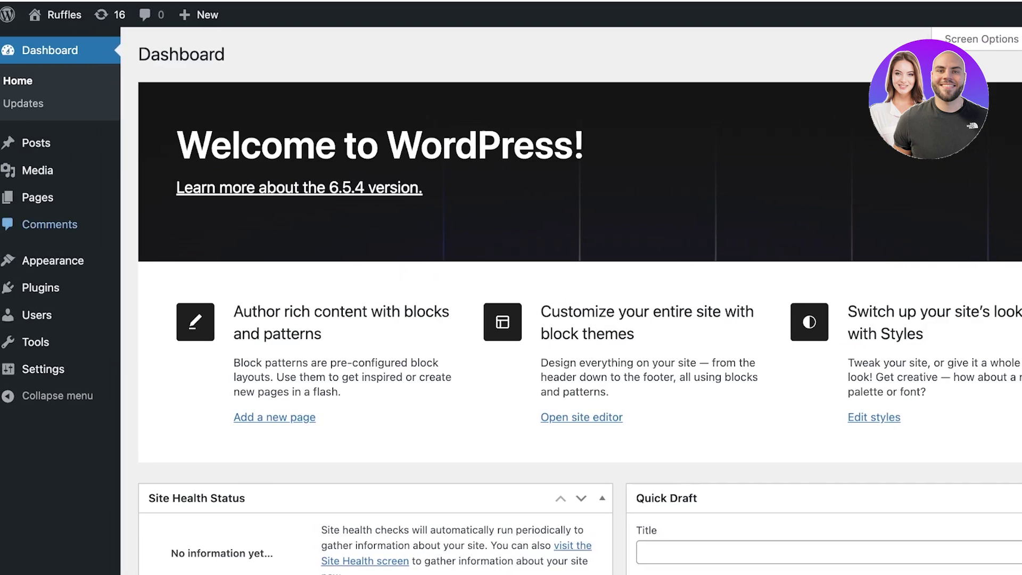
pyautogui.moveTo(38, 198)
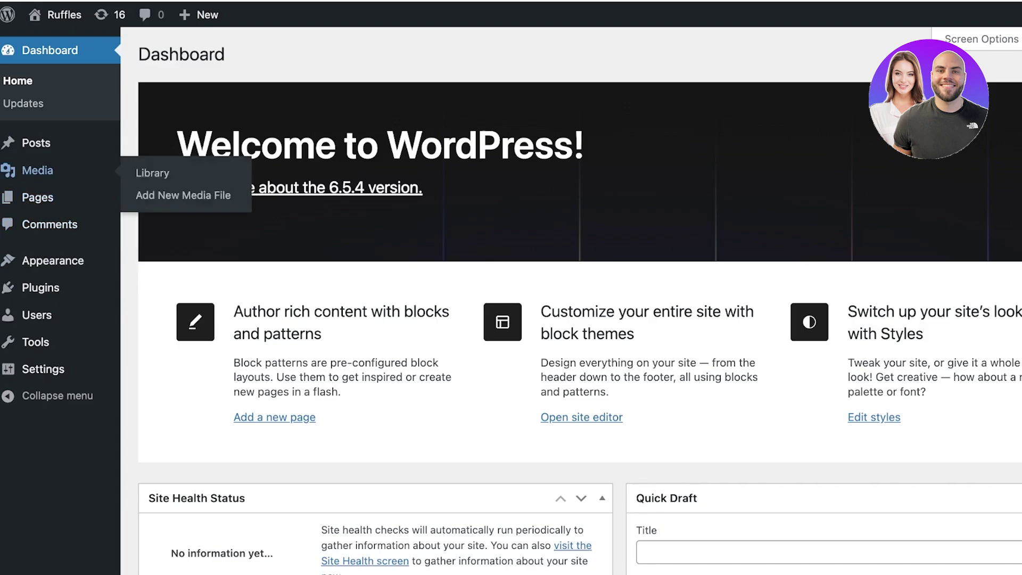
pyautogui.moveTo(35, 143)
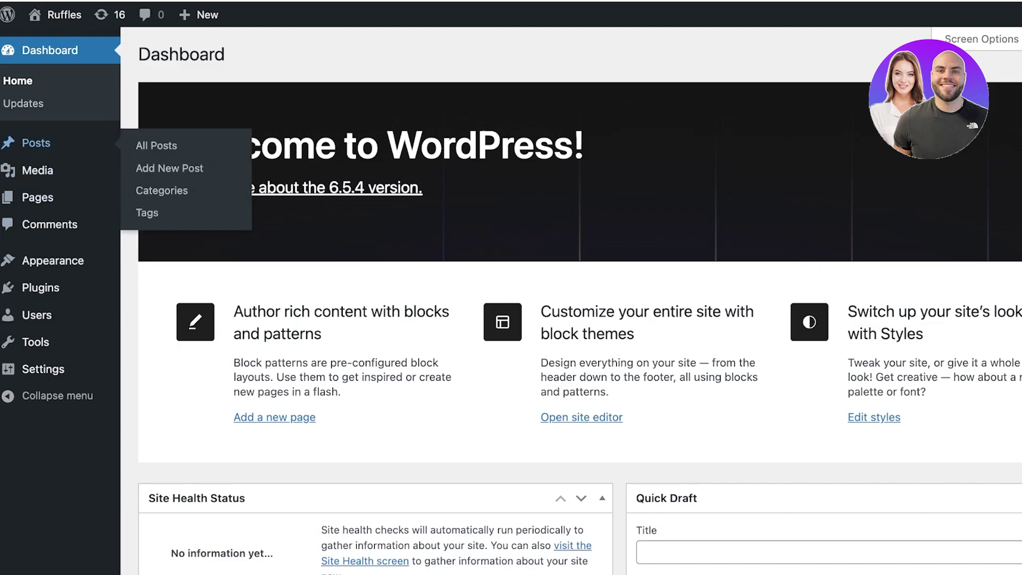
pyautogui.click(36, 142)
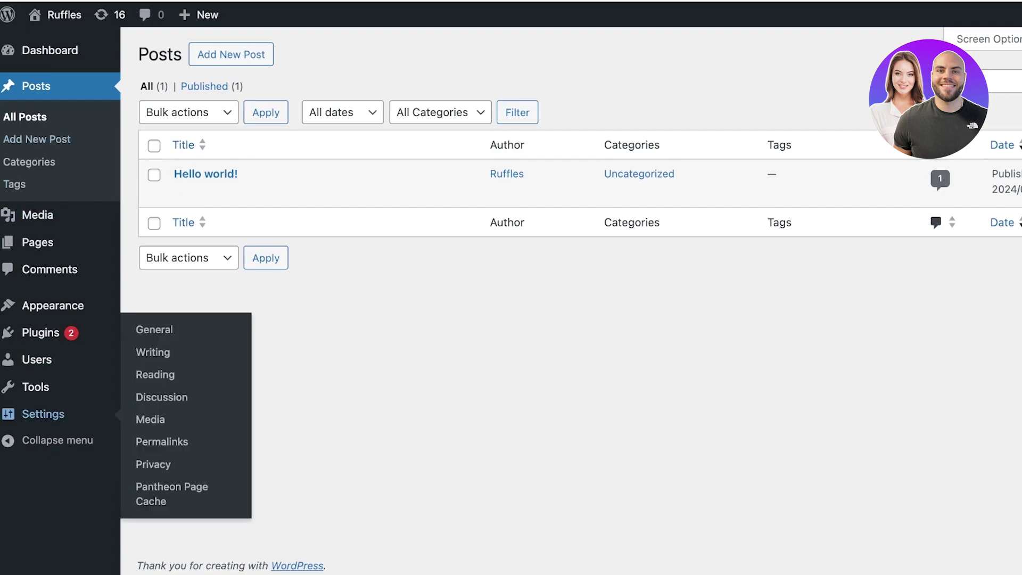
pyautogui.moveTo(35, 386)
pyautogui.moveTo(36, 360)
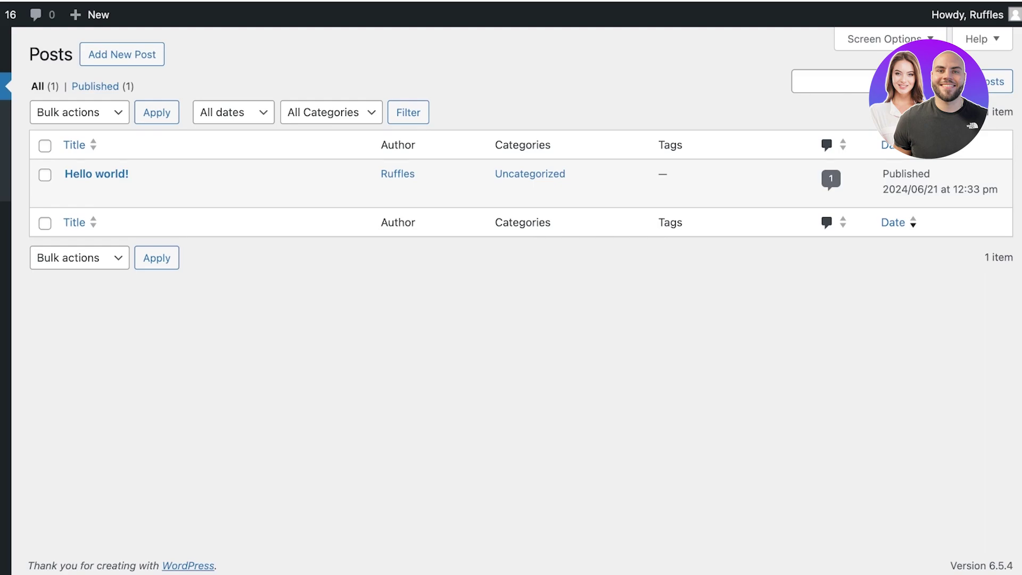
pyautogui.press('Return')
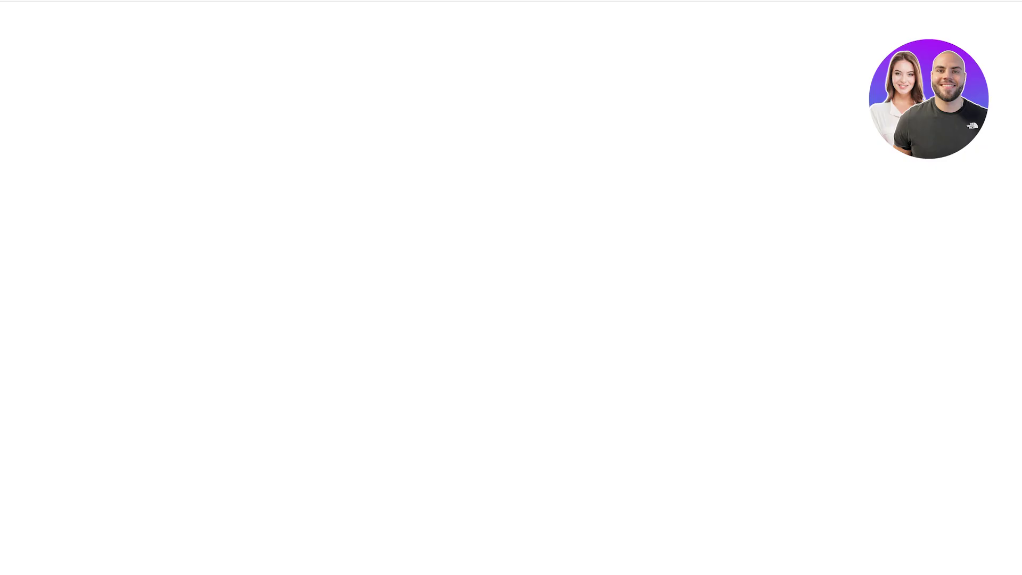
pyautogui.press('Escape')
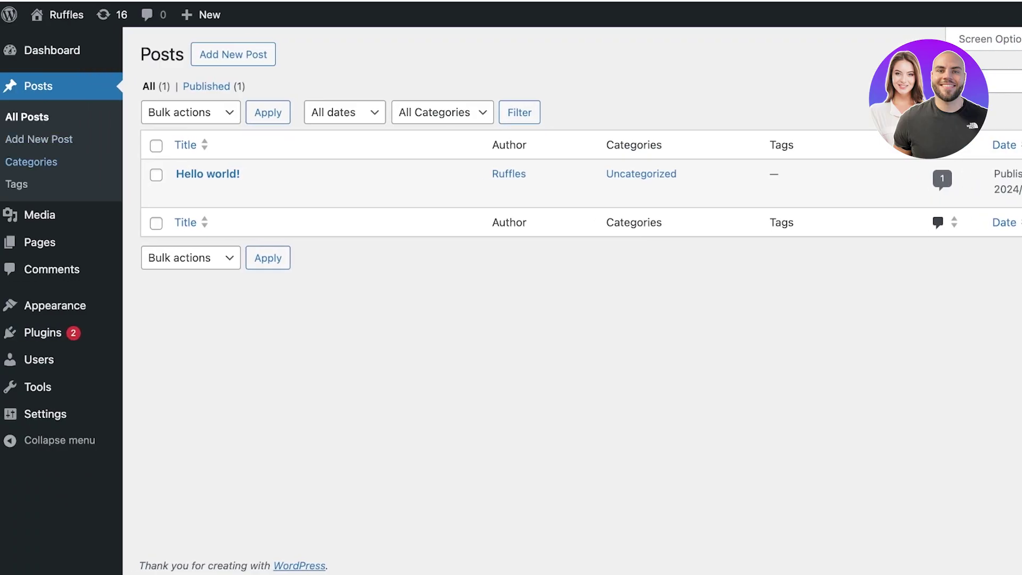
pyautogui.moveTo(39, 359)
pyautogui.moveTo(42, 332)
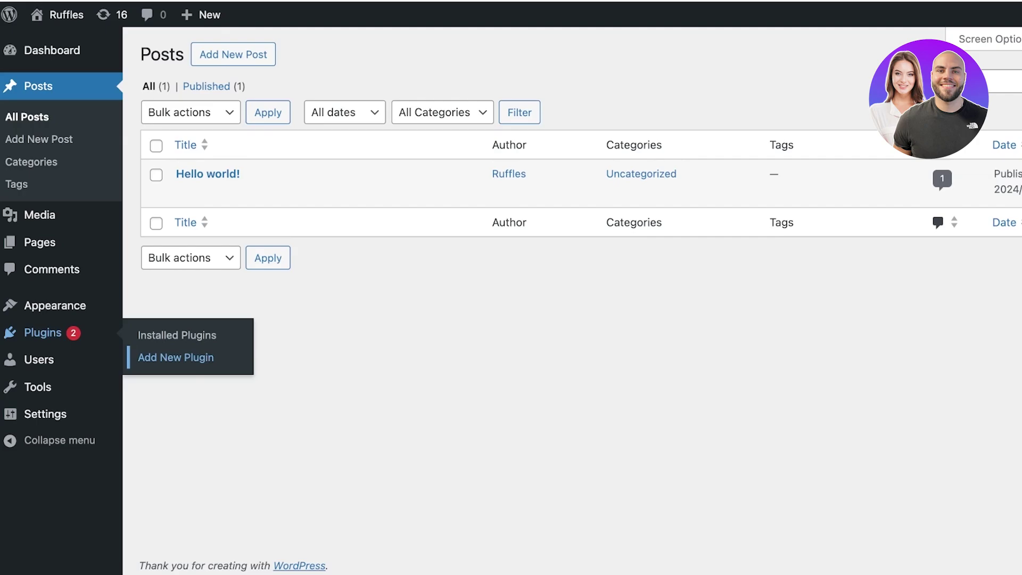
# Search plugins for 'elementor', then install and activate Elementor Website Builder
pyautogui.click(175, 357)
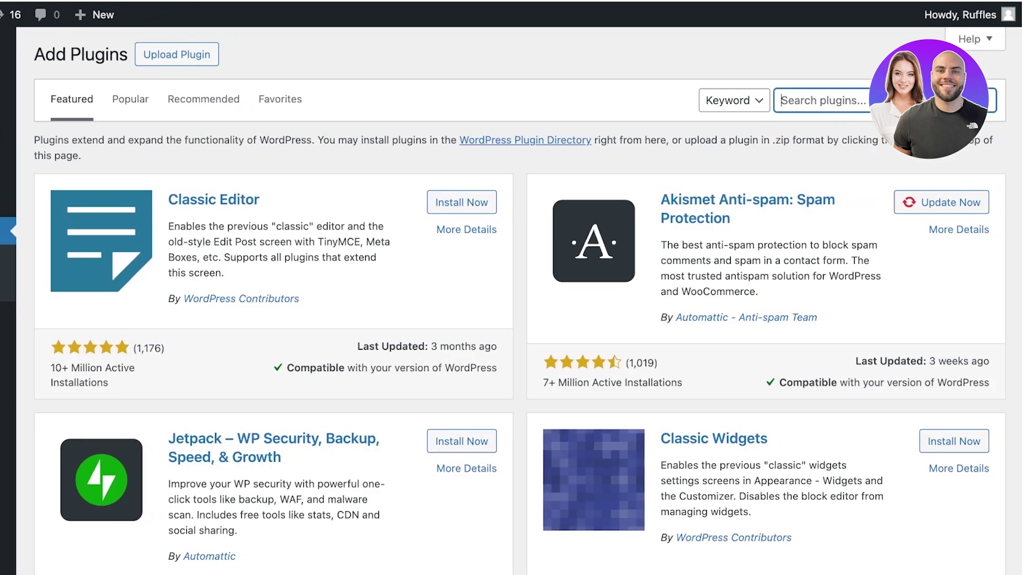
pyautogui.write('elementor')
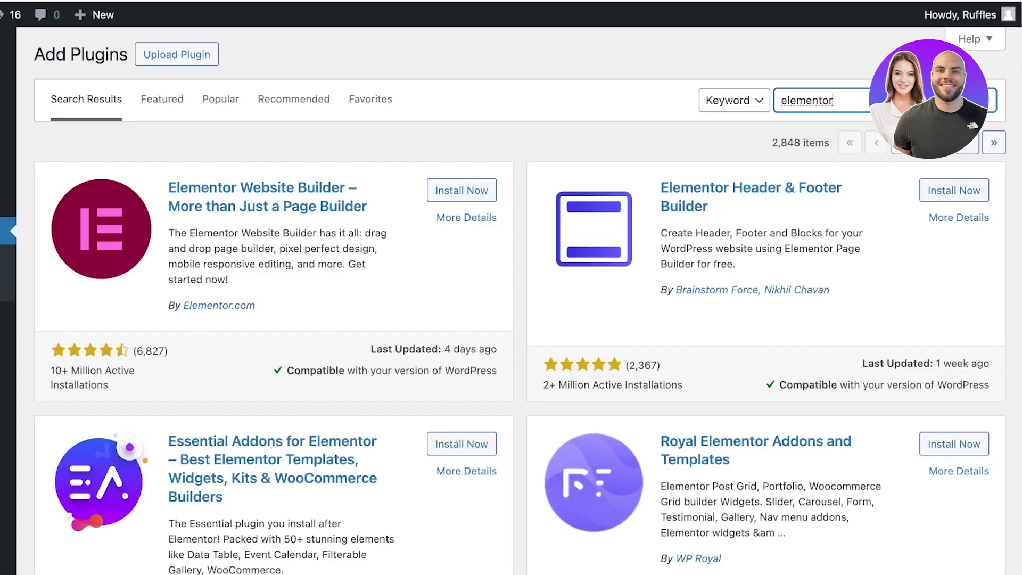
pyautogui.click(462, 190)
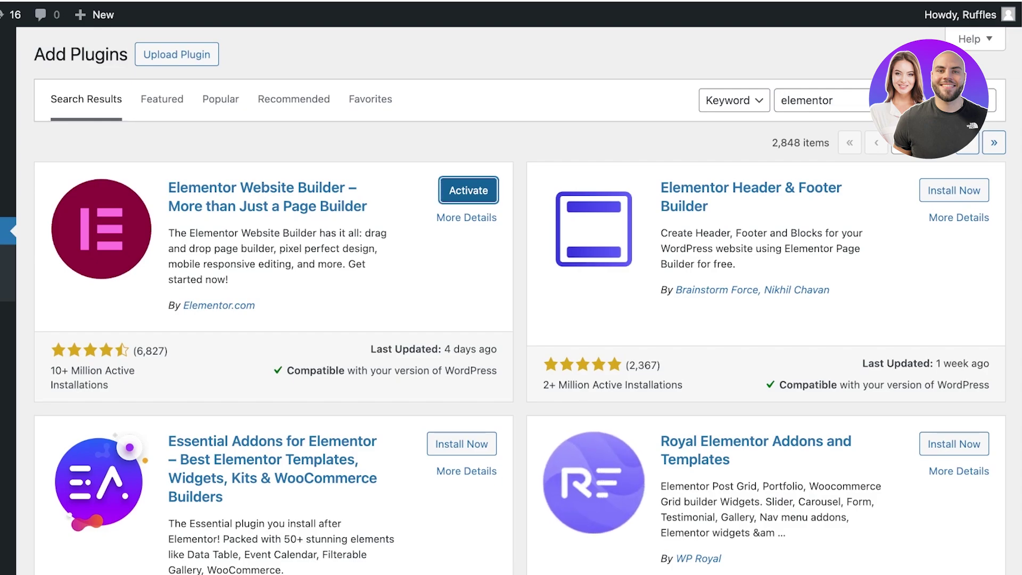
pyautogui.press('Return')
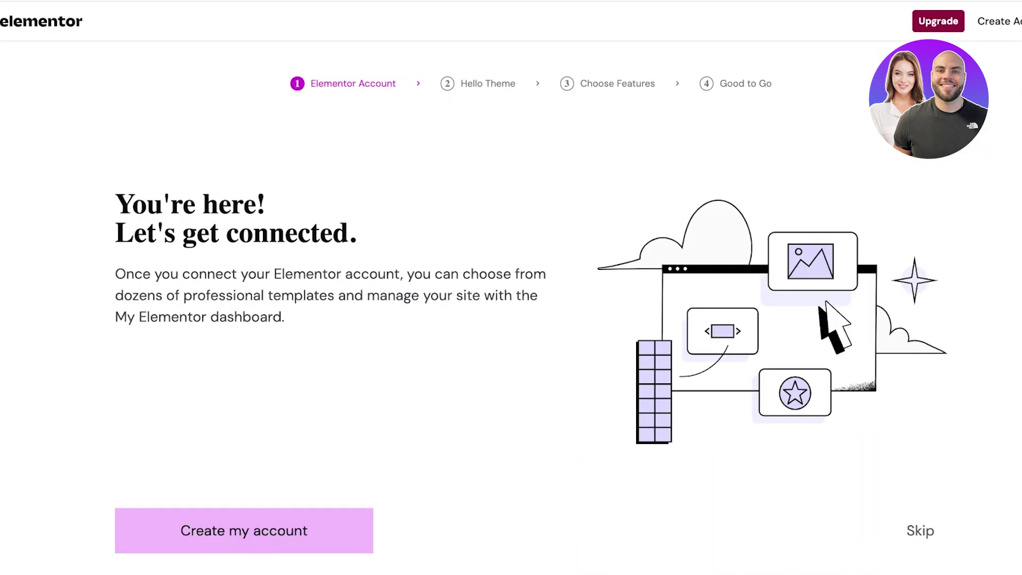
# Skip the Elementor account, theme and Pro features steps, leaving Templates & Theme Builder unticked
pyautogui.scroll(-1, 531, 321)
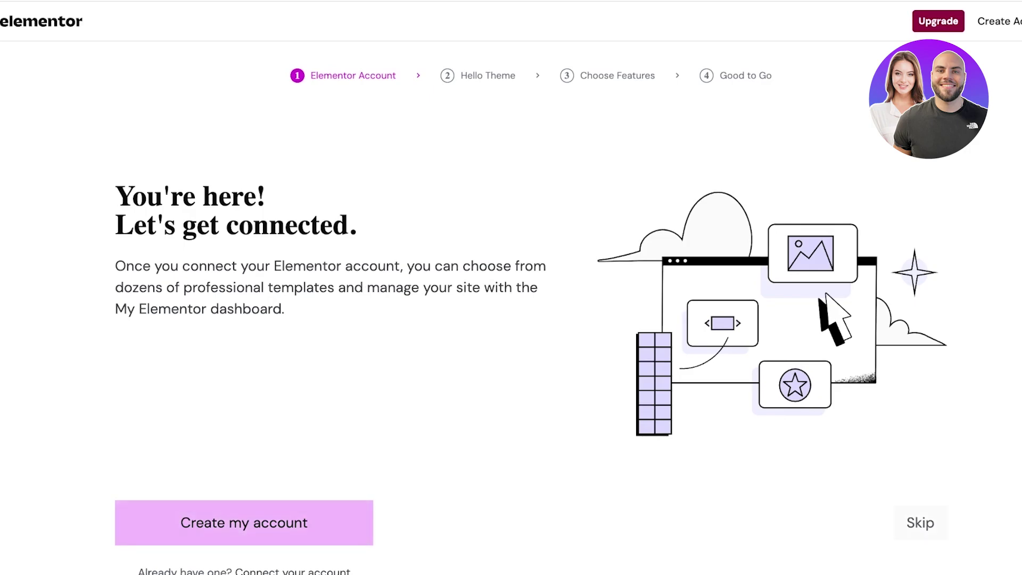
pyautogui.click(921, 523)
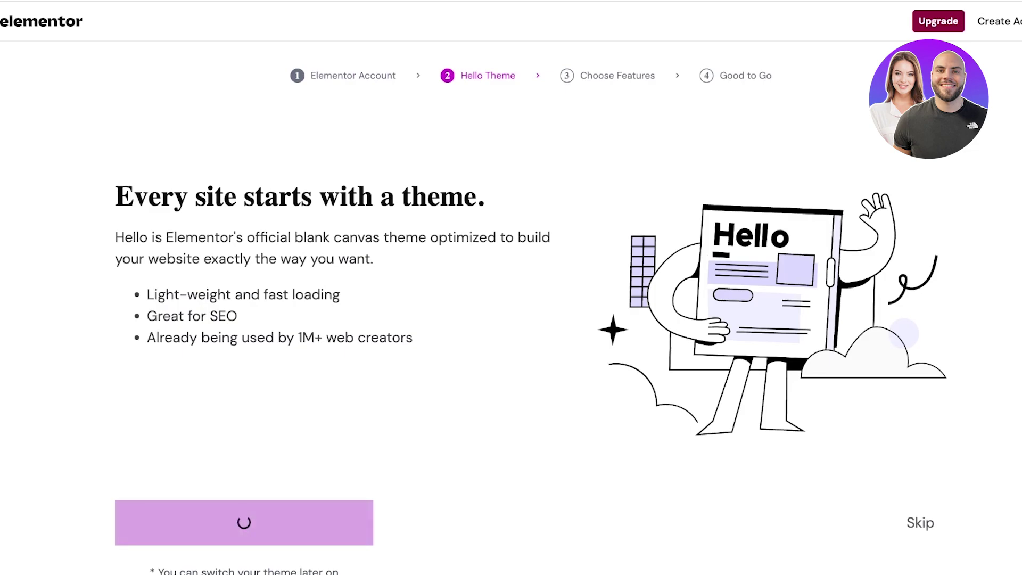
pyautogui.scroll(-1, 532, 316)
pyautogui.click(135, 297)
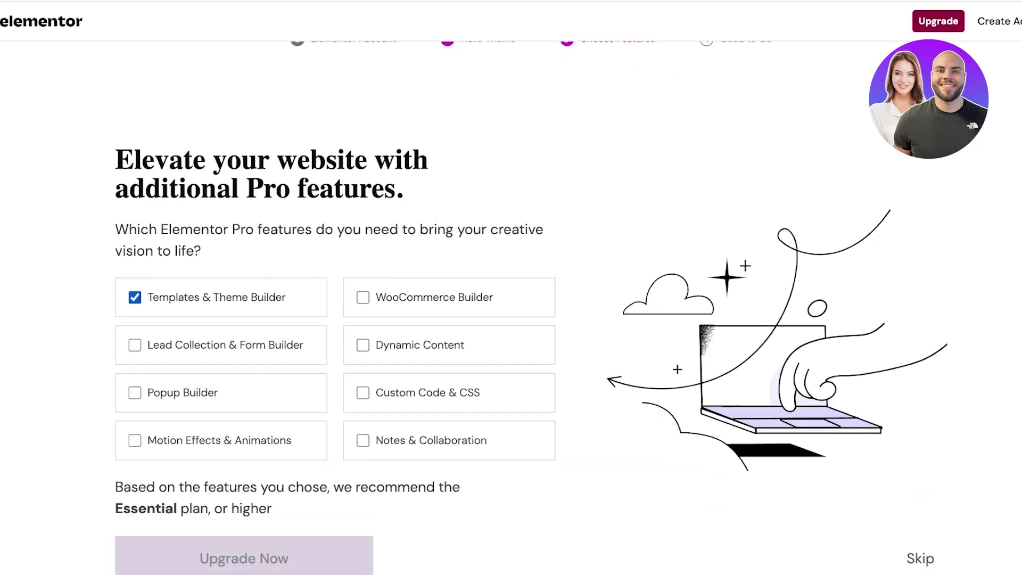
pyautogui.scroll(1, 531, 316)
pyautogui.click(134, 339)
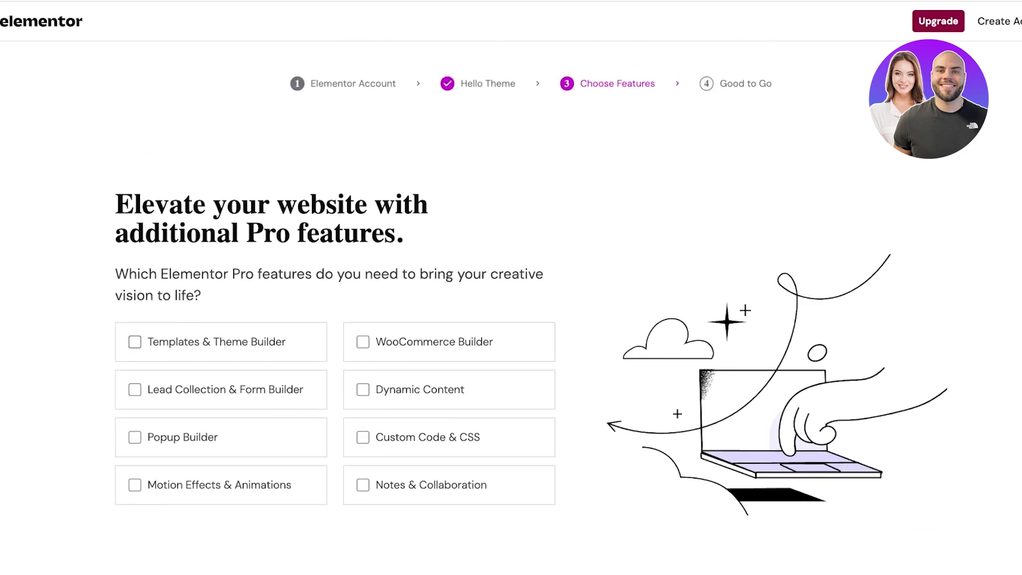
pyautogui.scroll(-1, 532, 315)
pyautogui.click(920, 559)
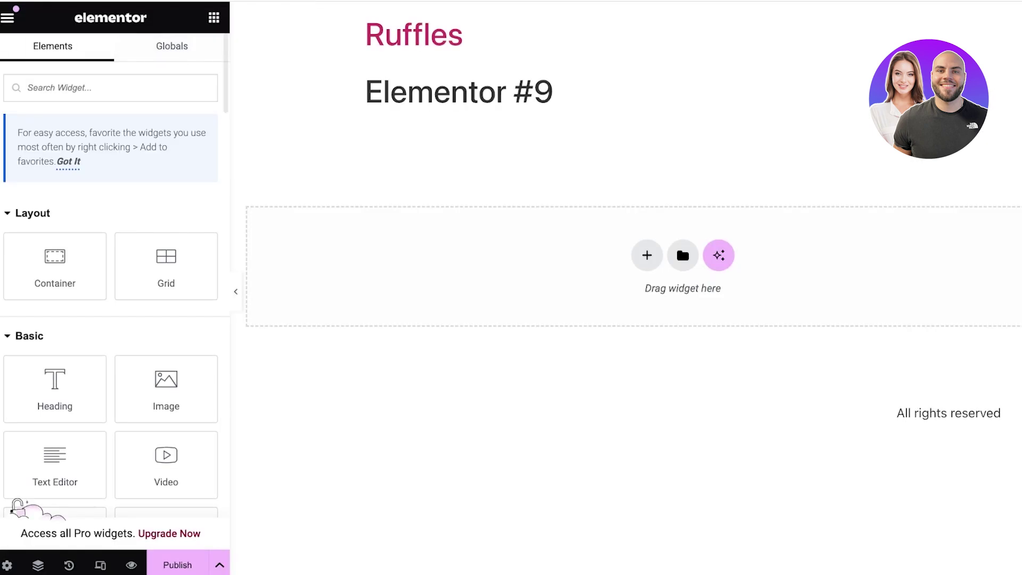
# Exit the Elementor editor and return to the Pages list showing Elementor #9 as draft
pyautogui.click(7, 18)
pyautogui.click(8, 18)
pyautogui.click(8, 18)
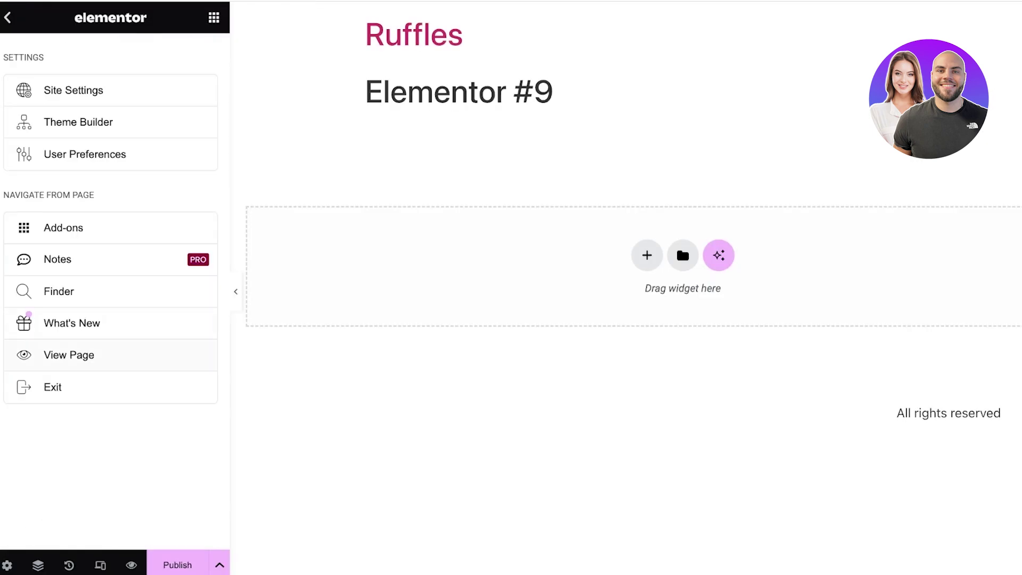
pyautogui.click(52, 387)
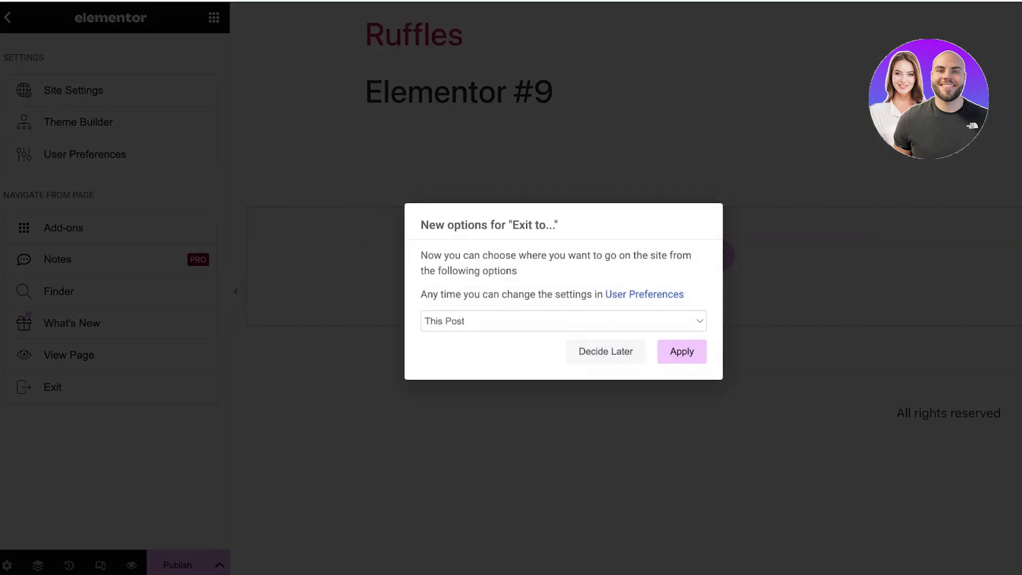
pyautogui.press('Escape')
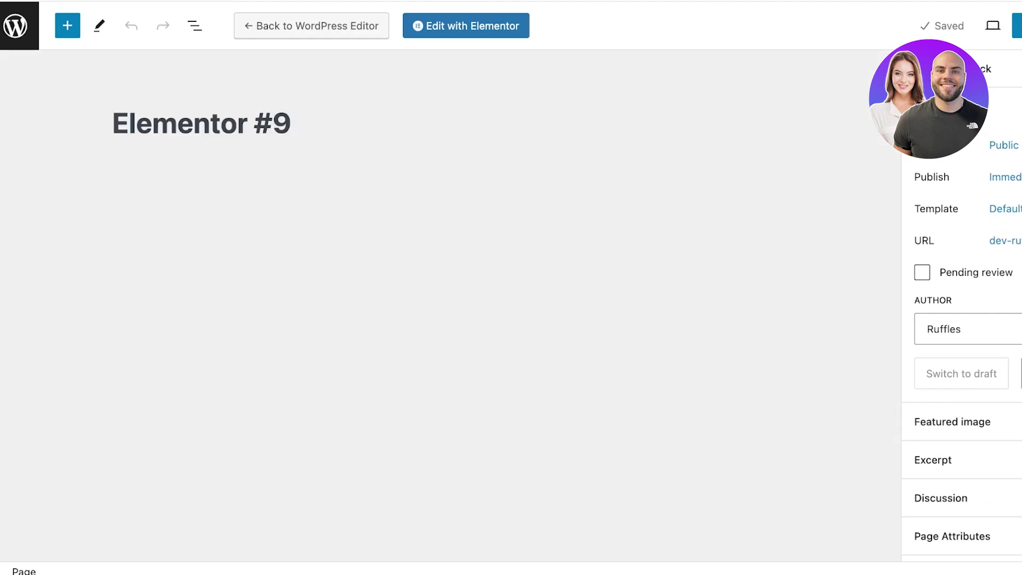
pyautogui.click(19, 25)
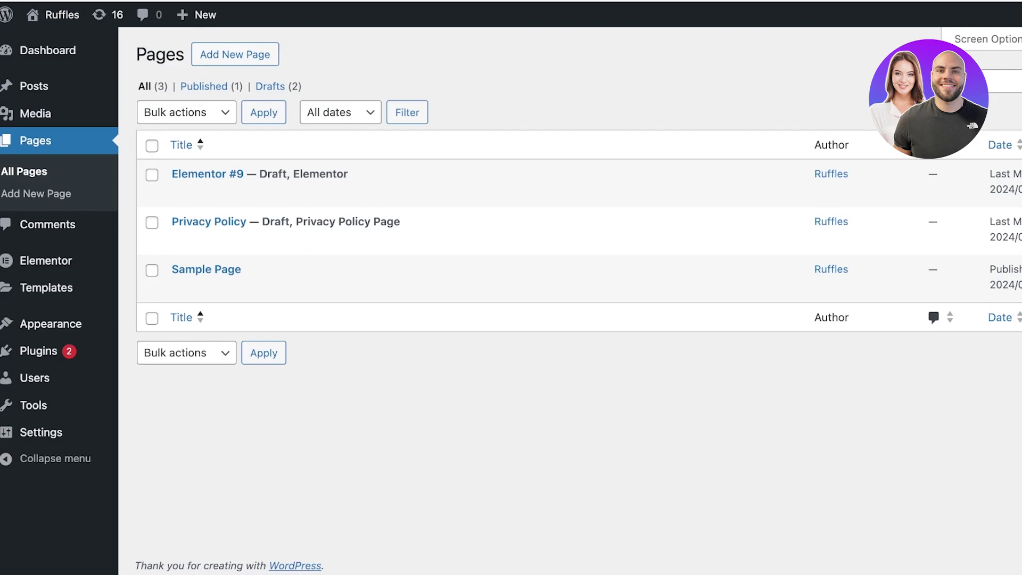
# Go to All Posts and start a new blank blog post
pyautogui.moveTo(34, 85)
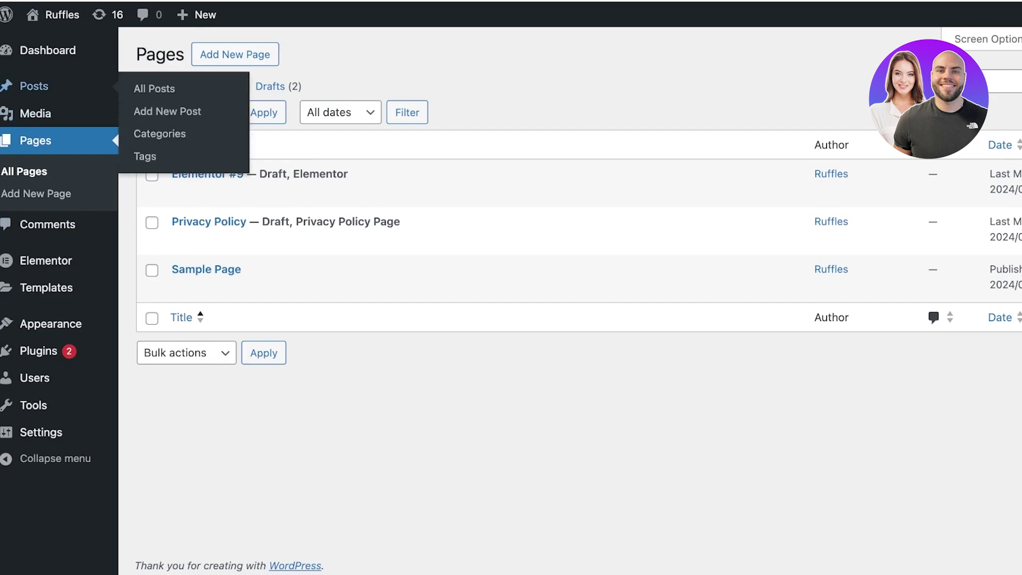
pyautogui.click(154, 88)
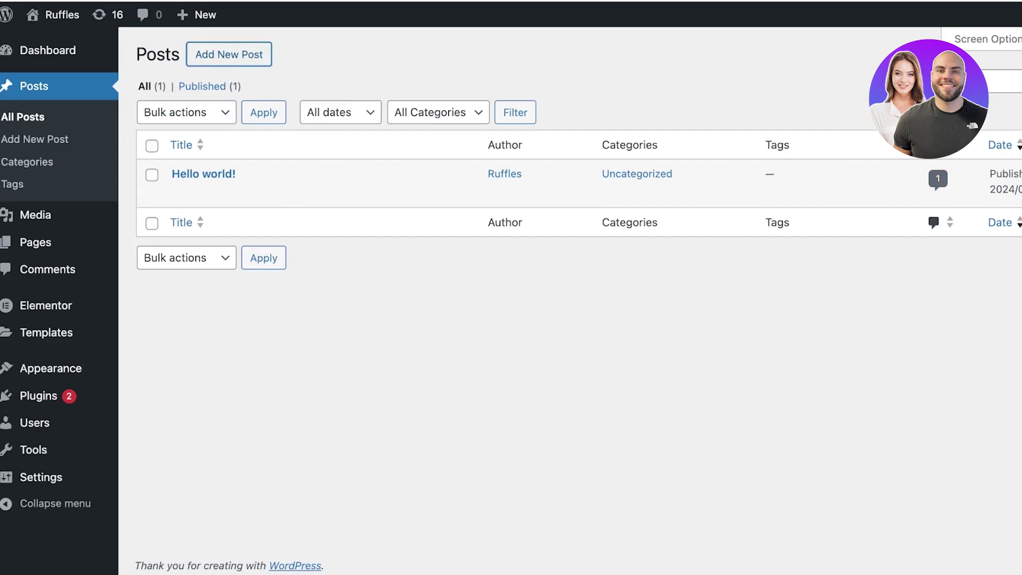
pyautogui.click(229, 54)
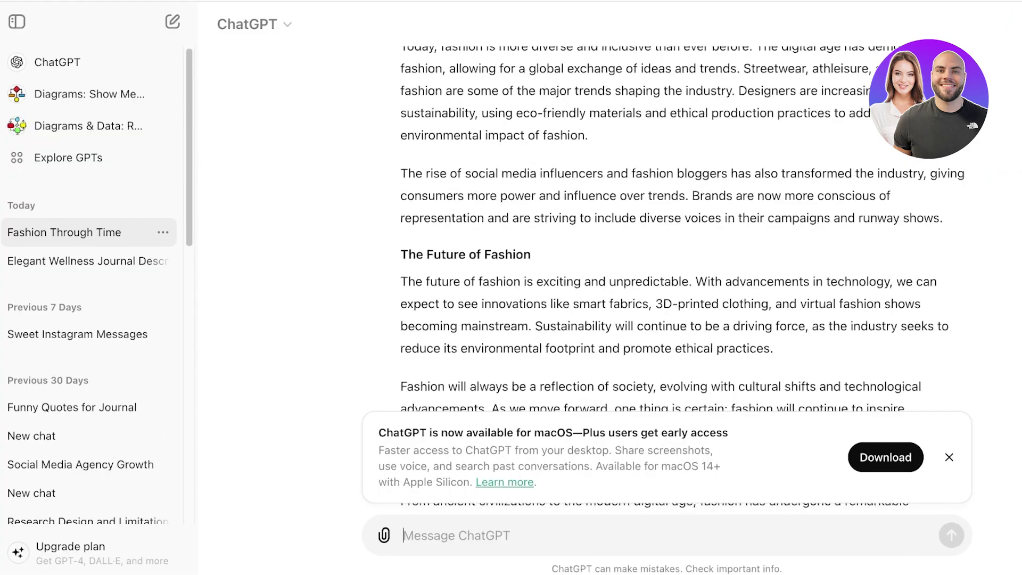
# Paste ChatGPT's heading 'The Evolution of Fashion: A Journey Through Time and Trends' as the post title
pyautogui.scroll(15, 661, 267)
pyautogui.tripleClick(512, 145)
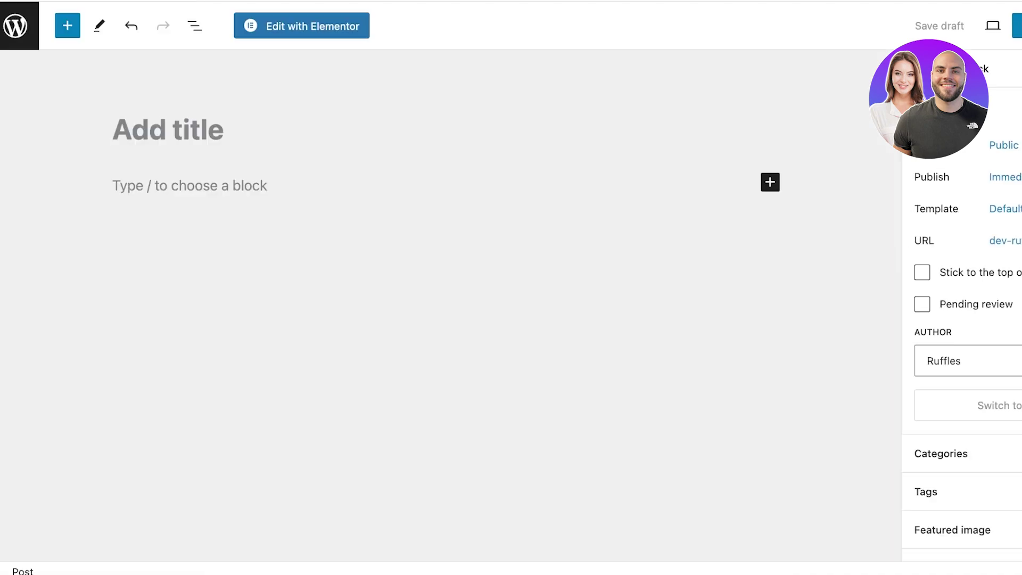
pyautogui.write('The Evolution of Fashion: A Journey Through Time and Trends')
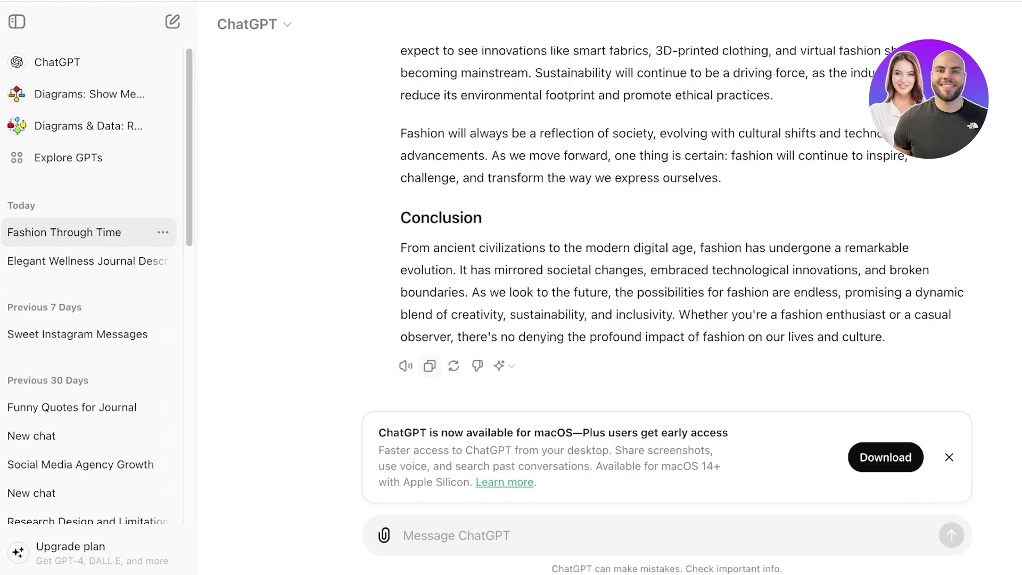
# Copy the full ChatGPT reply and paste it into the post's body paragraph
pyautogui.click(430, 366)
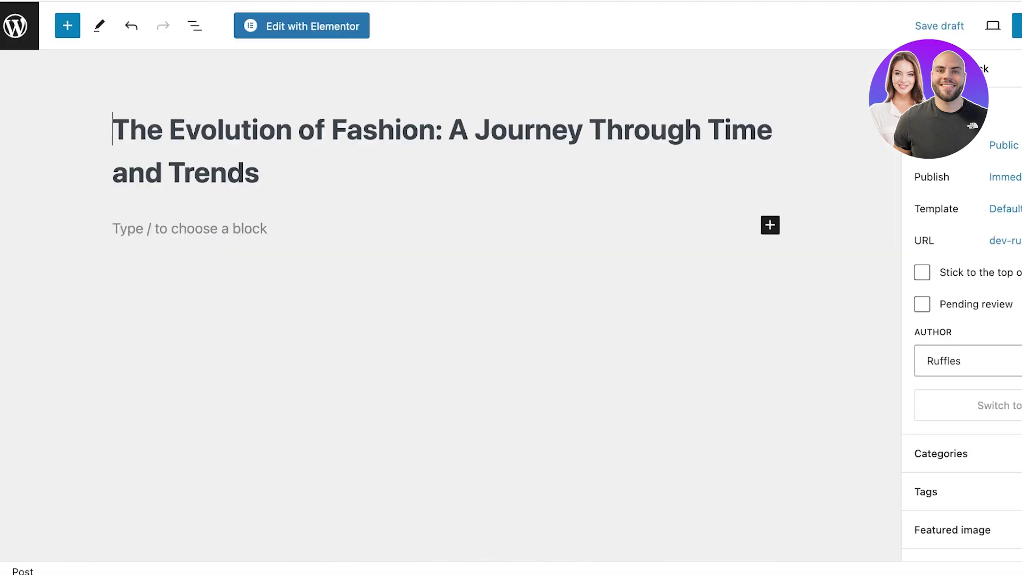
pyautogui.click(114, 228)
pyautogui.hotkey('ctrl', 'v')
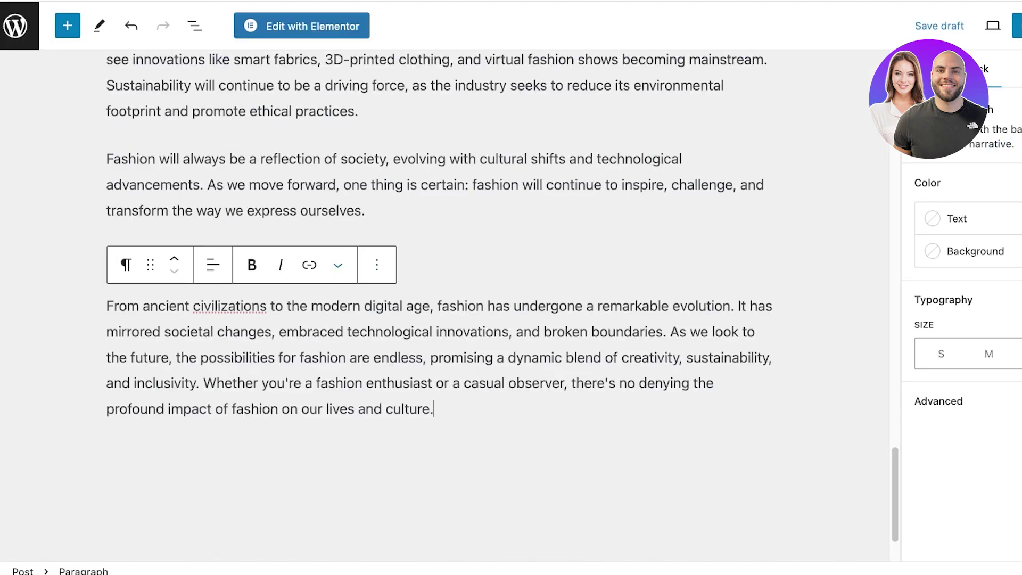
pyautogui.scroll(20, 436, 308)
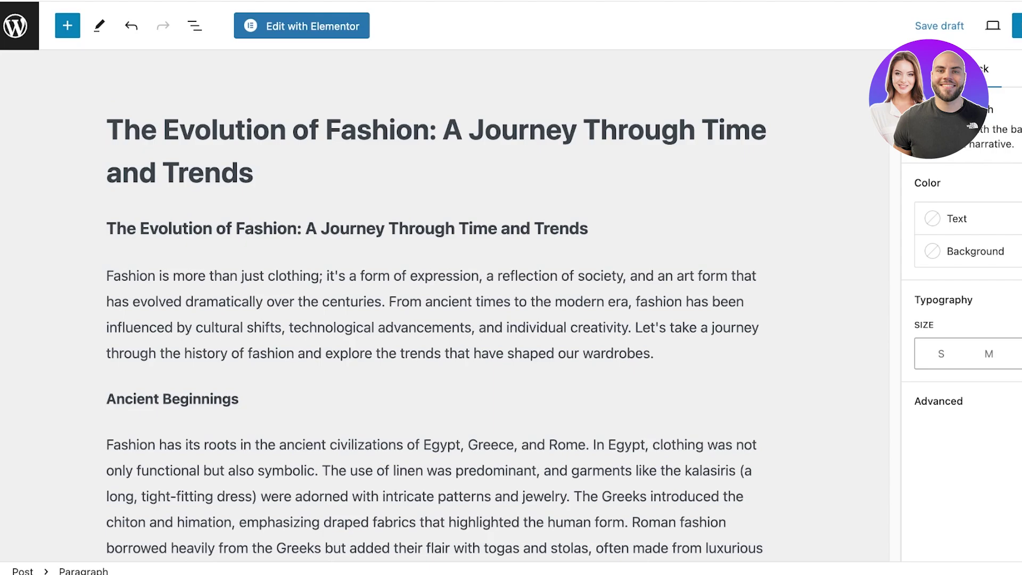
# Open the post in Elementor and delete the Text Editor widget holding the pasted article
pyautogui.click(301, 25)
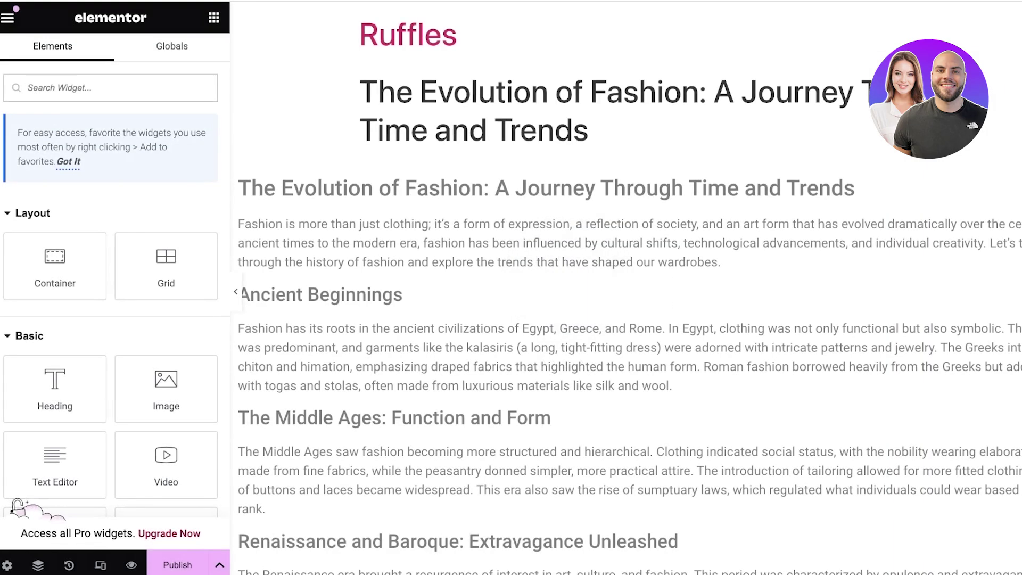
pyautogui.click(532, 320)
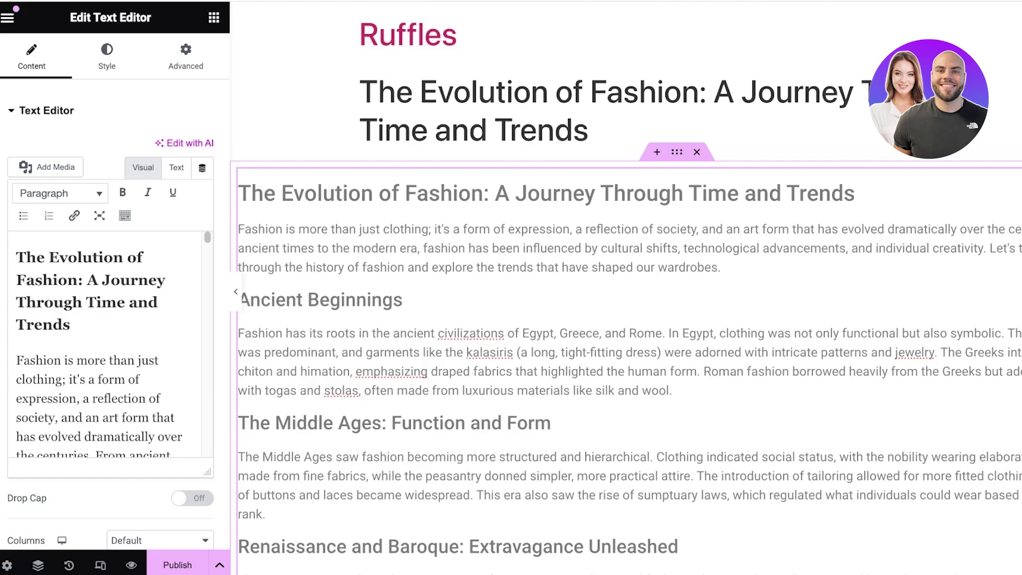
pyautogui.press('Escape')
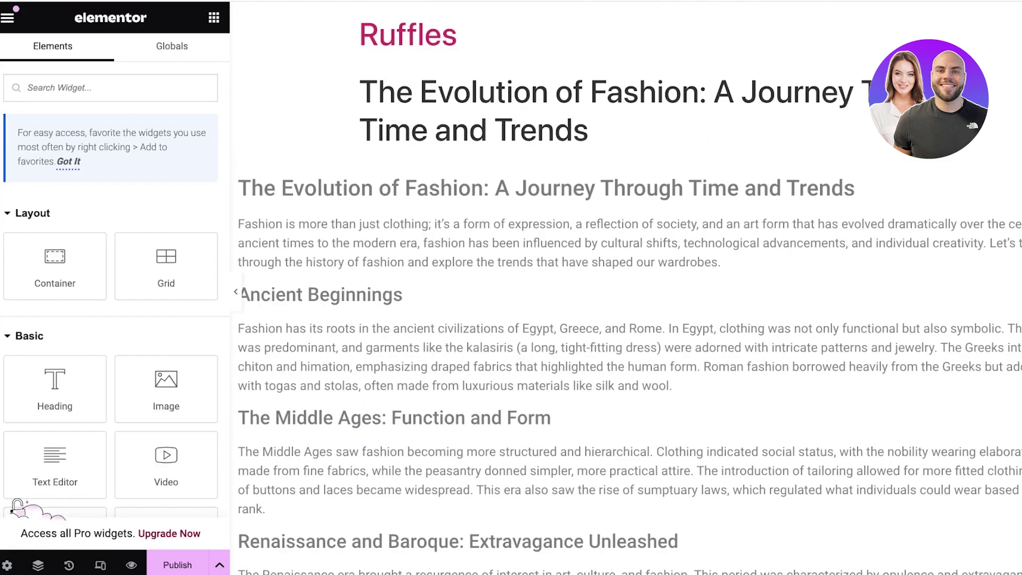
pyautogui.scroll(-20, 627, 298)
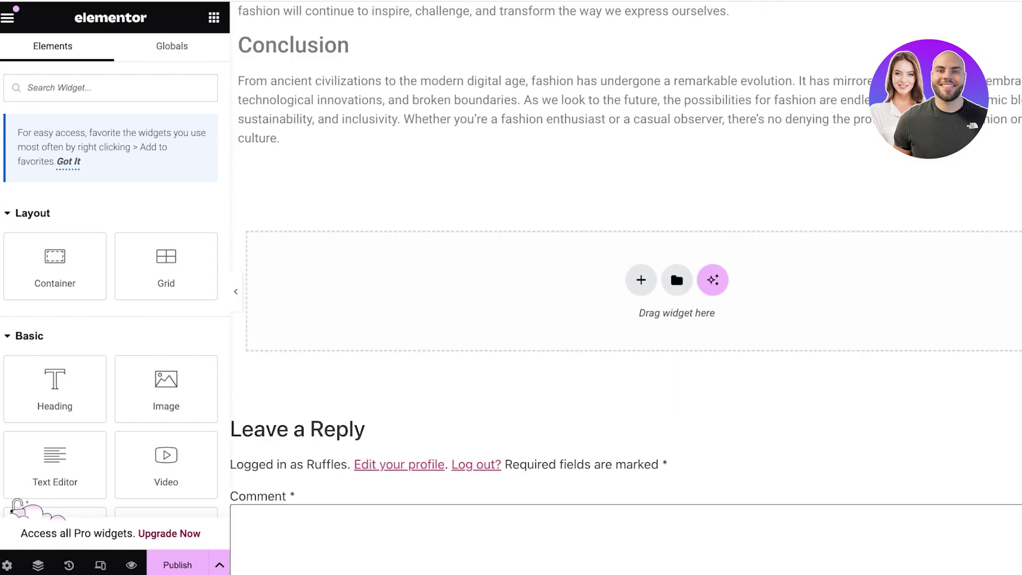
pyautogui.scroll(-4, 626, 298)
pyautogui.scroll(15, 626, 299)
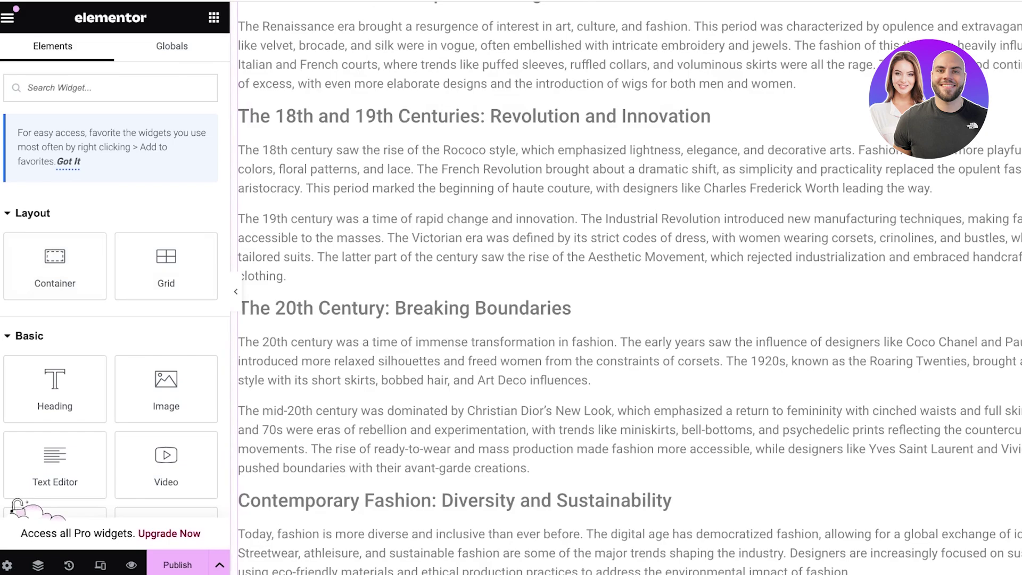
pyautogui.scroll(10, 626, 298)
pyautogui.click(532, 224)
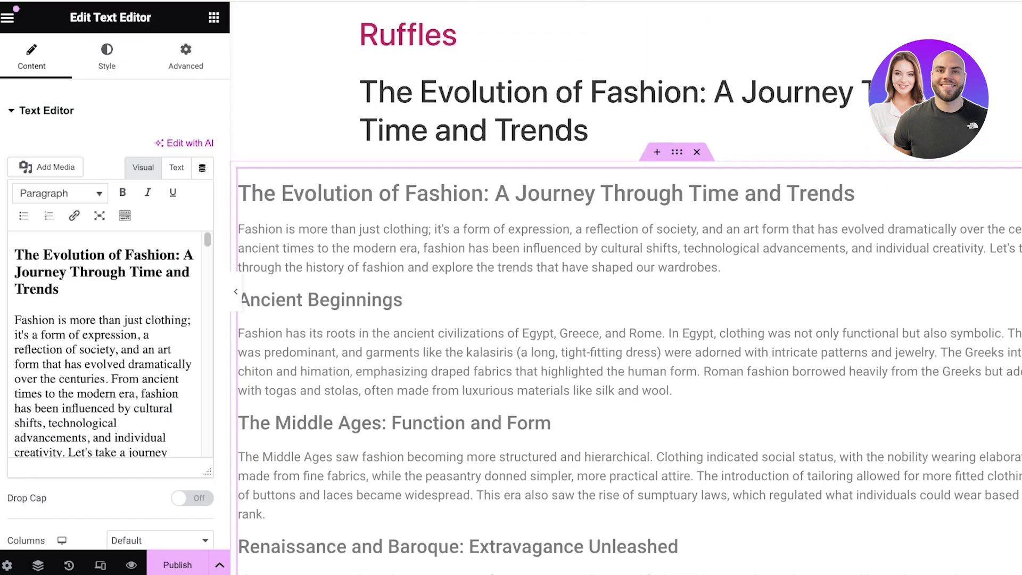
pyautogui.press('Delete')
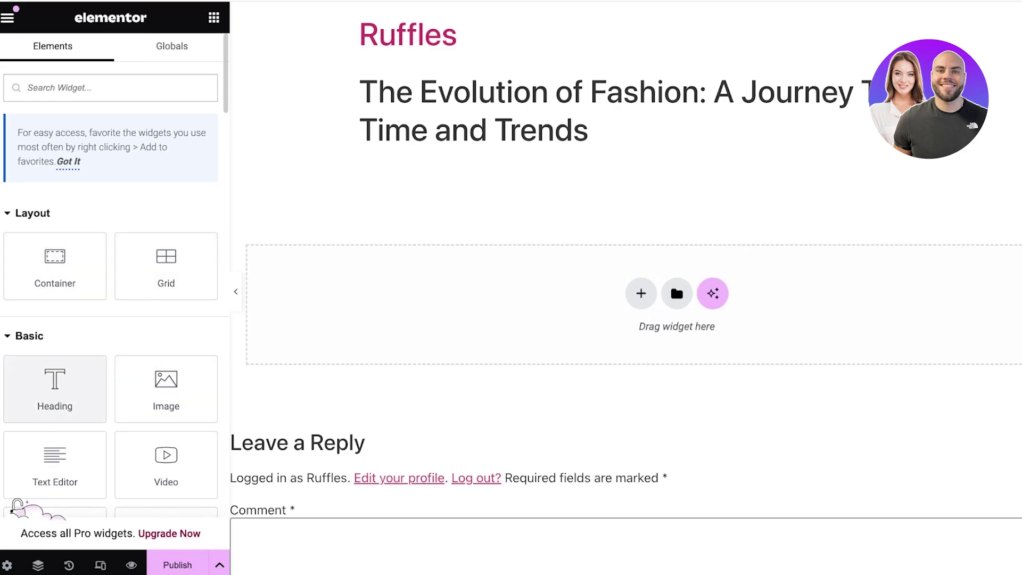
# Drag an Image widget into the empty section below the post title
pyautogui.scroll(-6, 55, 389)
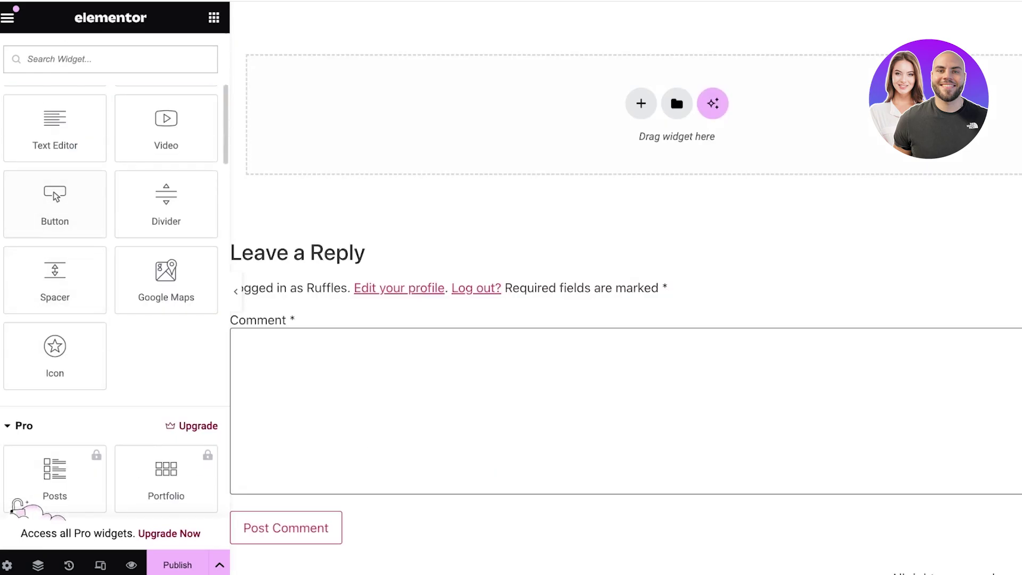
pyautogui.scroll(6, 114, 266)
pyautogui.scroll(4, 626, 293)
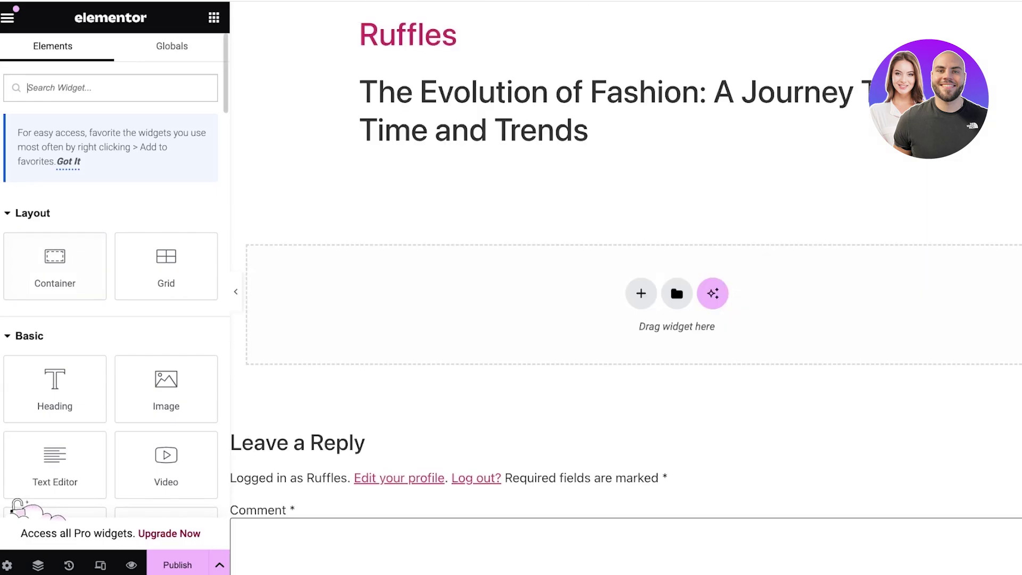
pyautogui.click(172, 46)
pyautogui.click(53, 46)
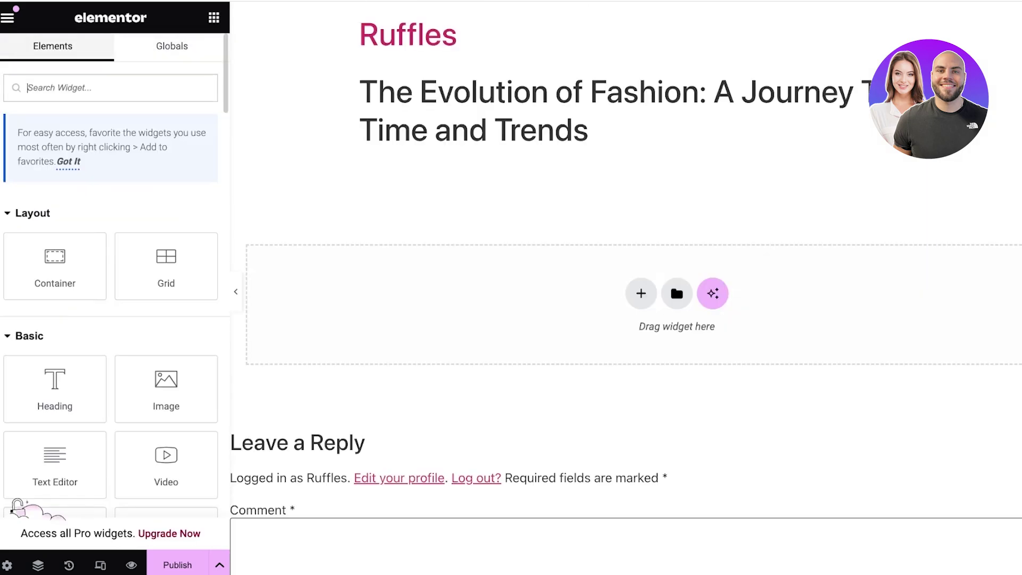
pyautogui.scroll(-1, 54, 421)
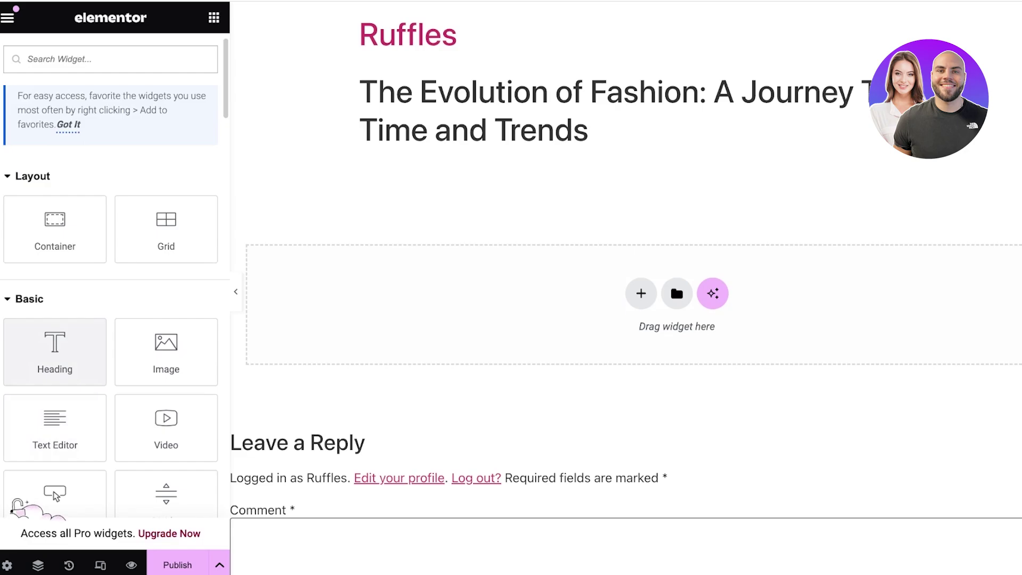
pyautogui.click(166, 352)
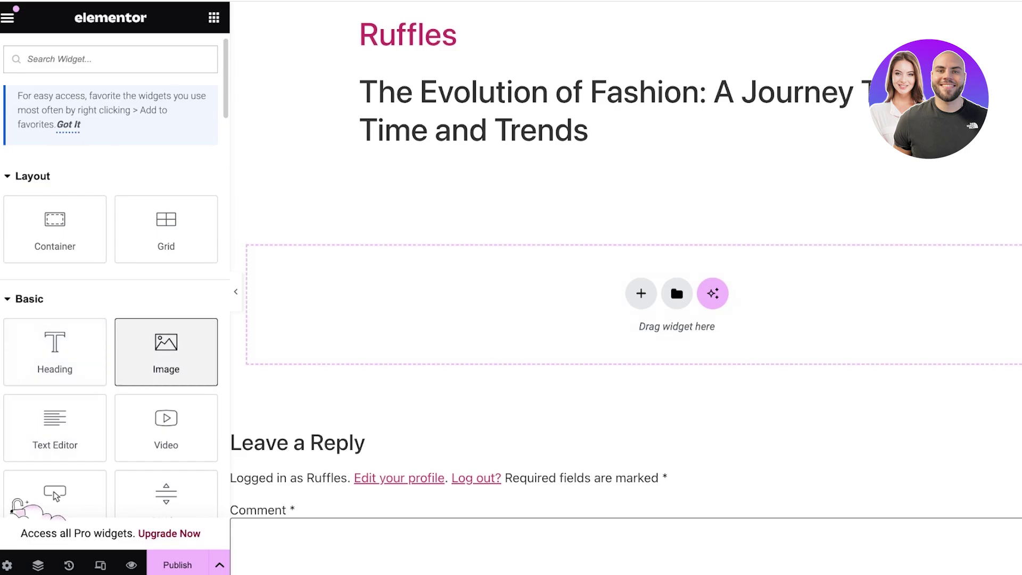
pyautogui.moveTo(166, 351); pyautogui.dragTo(677, 305)
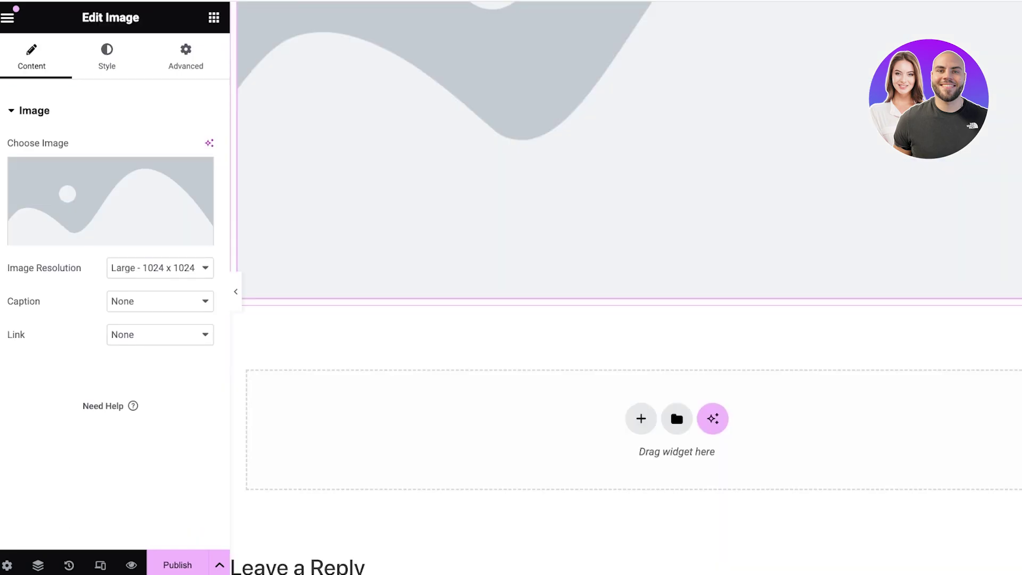
# Choose the straw-hat fashion photo from the Media Library and size it Medium - 300 x 300
pyautogui.click(111, 232)
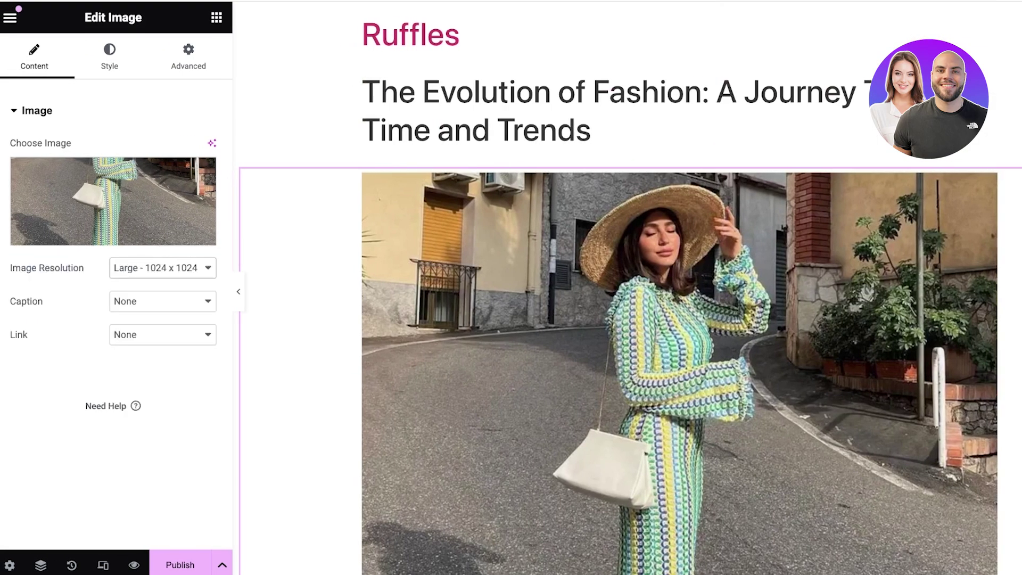
pyautogui.click(162, 268)
pyautogui.click(163, 268)
pyautogui.scroll(-5, 627, 288)
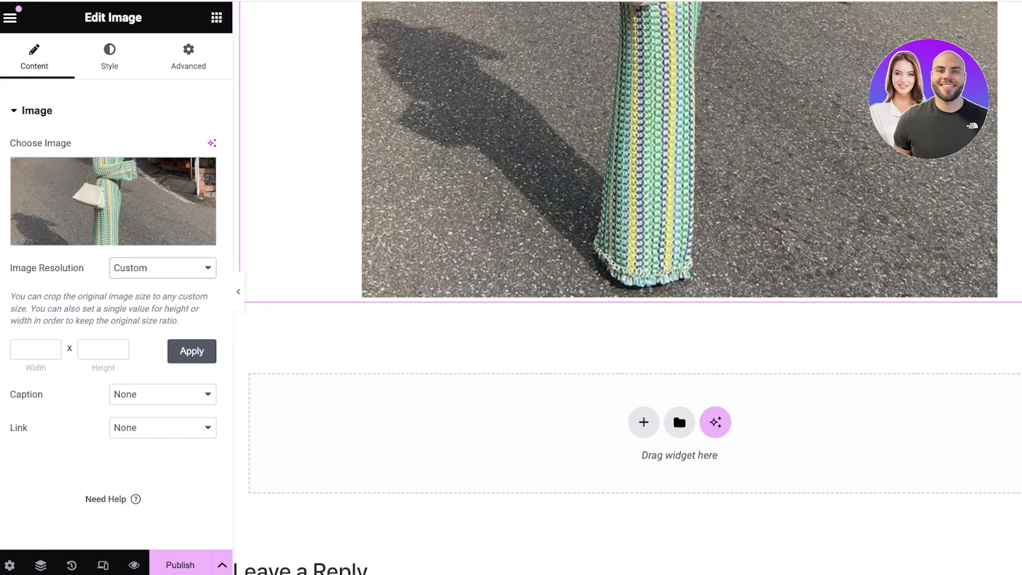
pyautogui.click(162, 267)
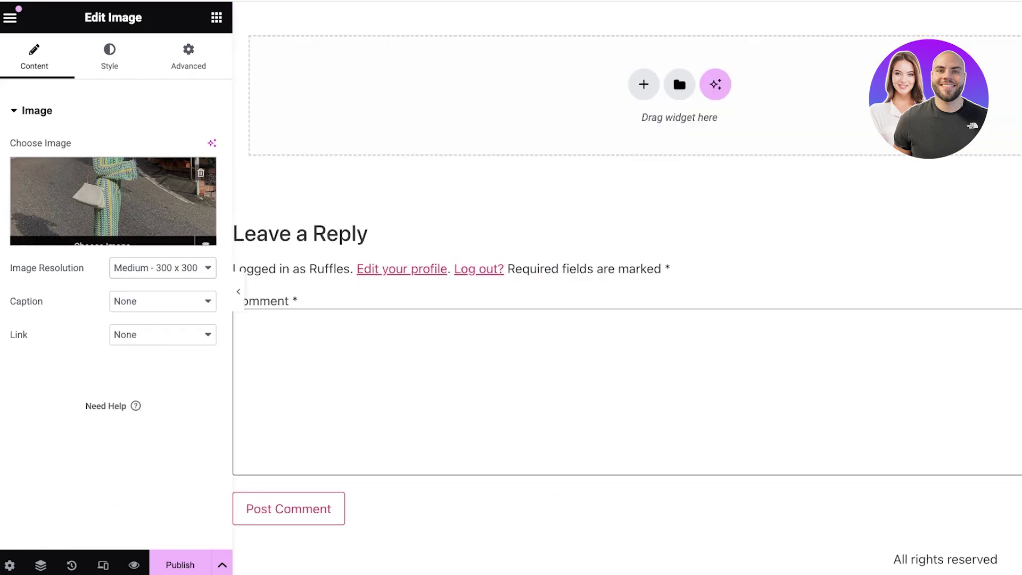
pyautogui.scroll(7, 627, 287)
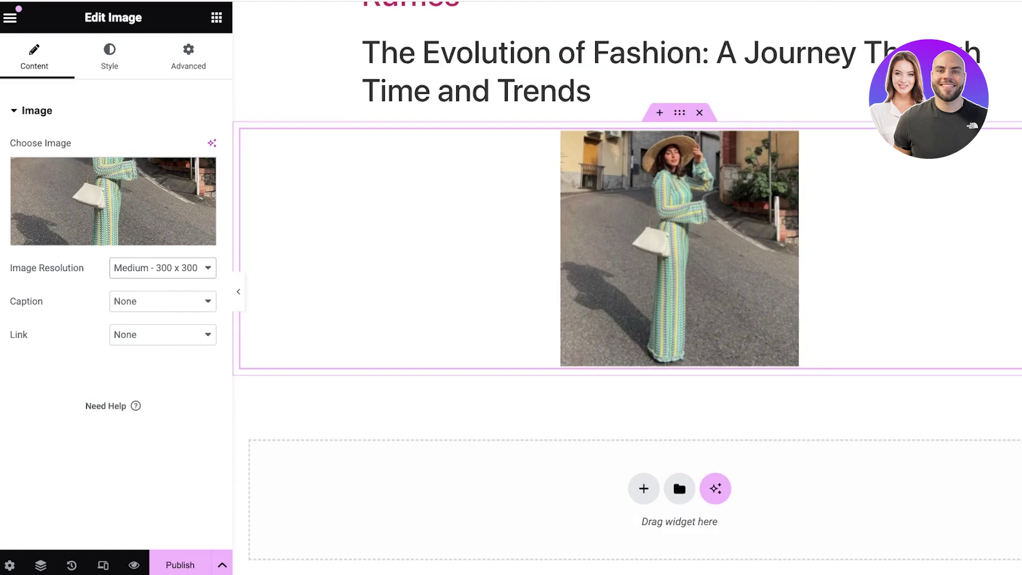
# Add a two-column Flexbox container below the title and delete the section holding the photo
pyautogui.click(644, 488)
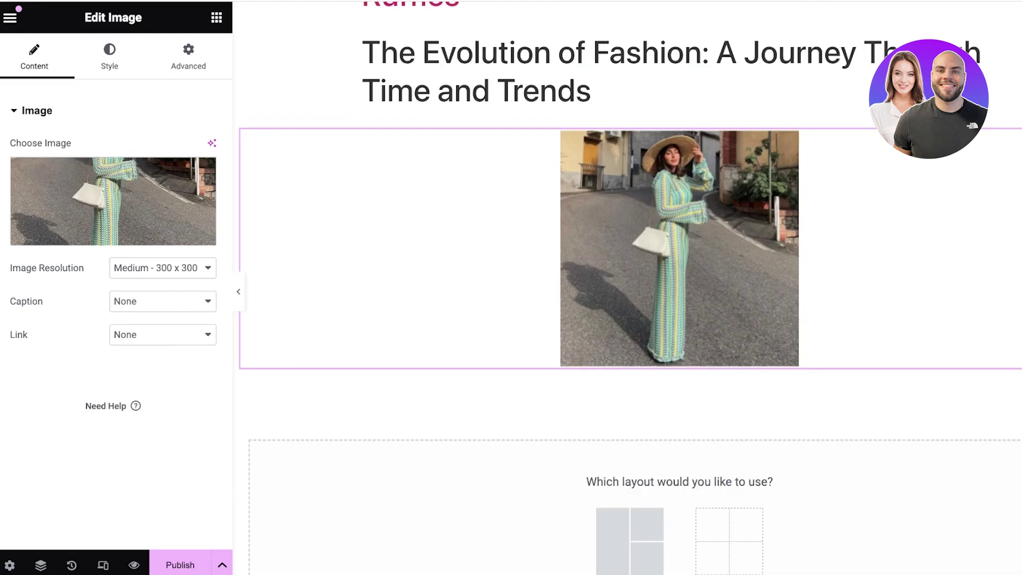
pyautogui.scroll(-4, 630, 298)
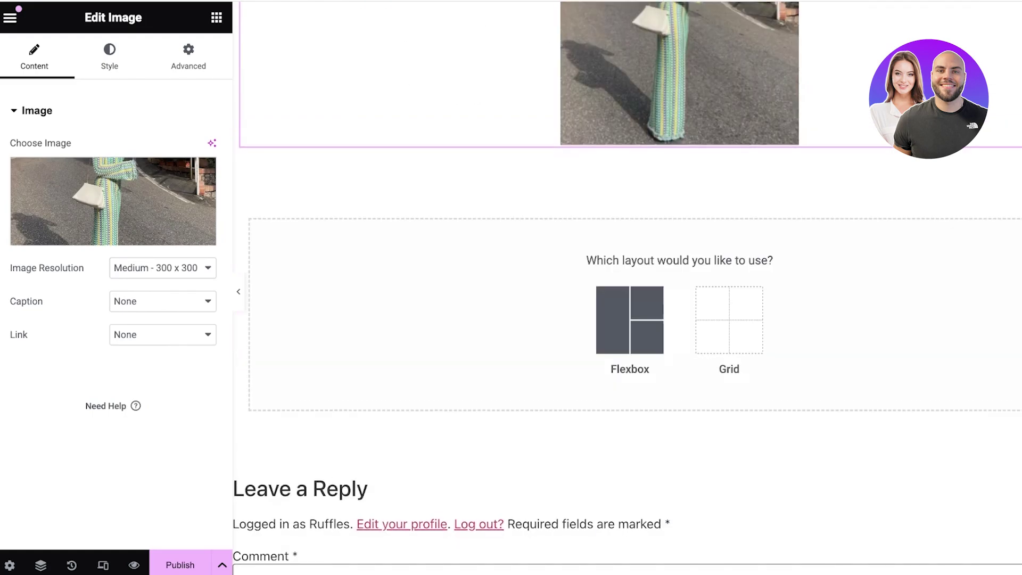
pyautogui.click(630, 320)
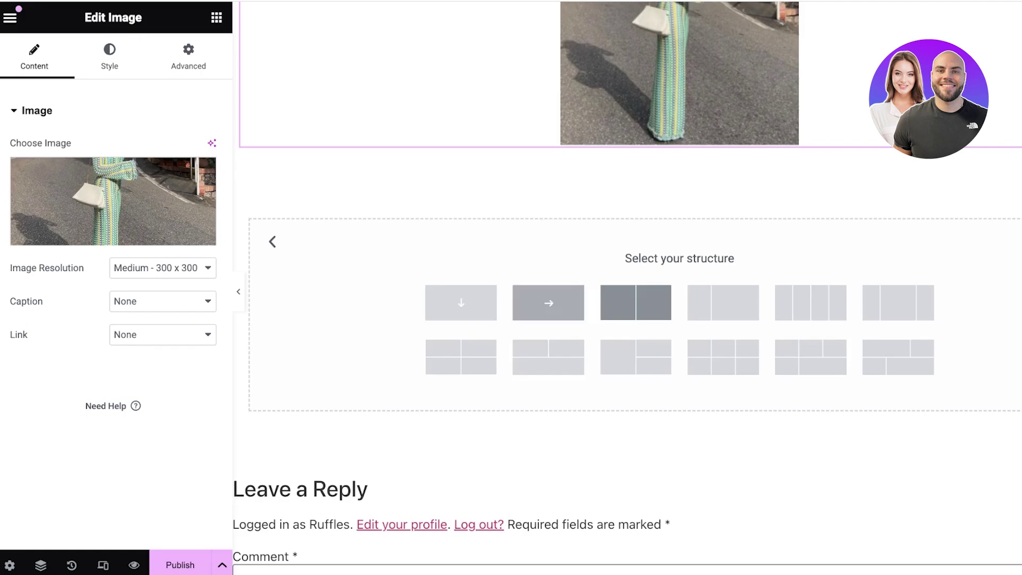
pyautogui.click(723, 302)
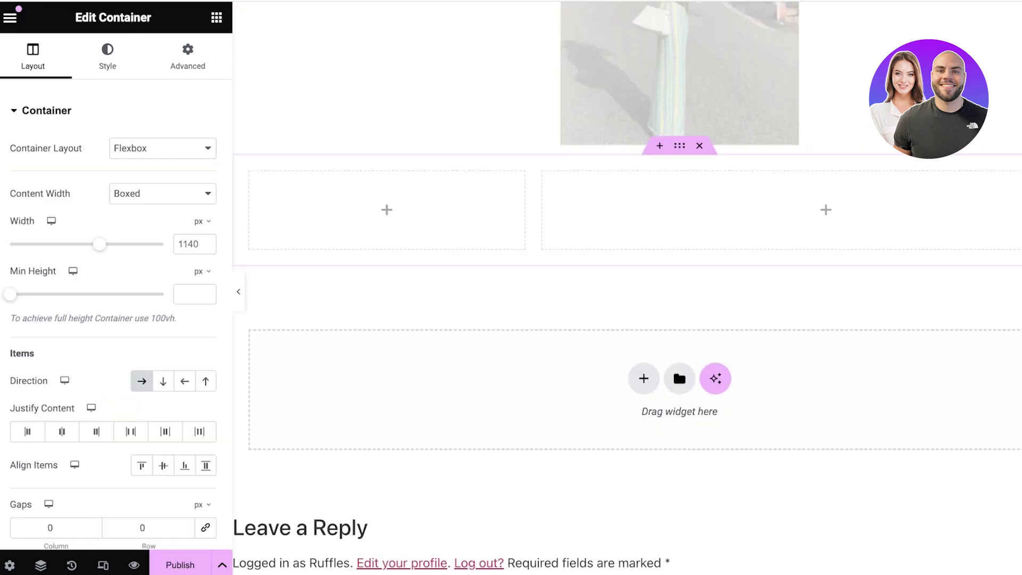
pyautogui.scroll(4, 723, 303)
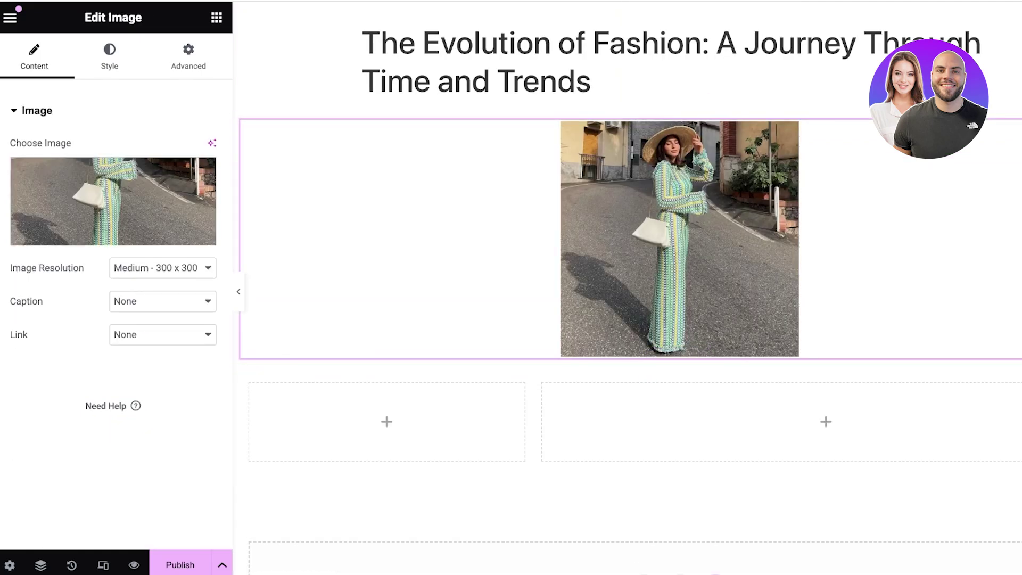
pyautogui.press('Delete')
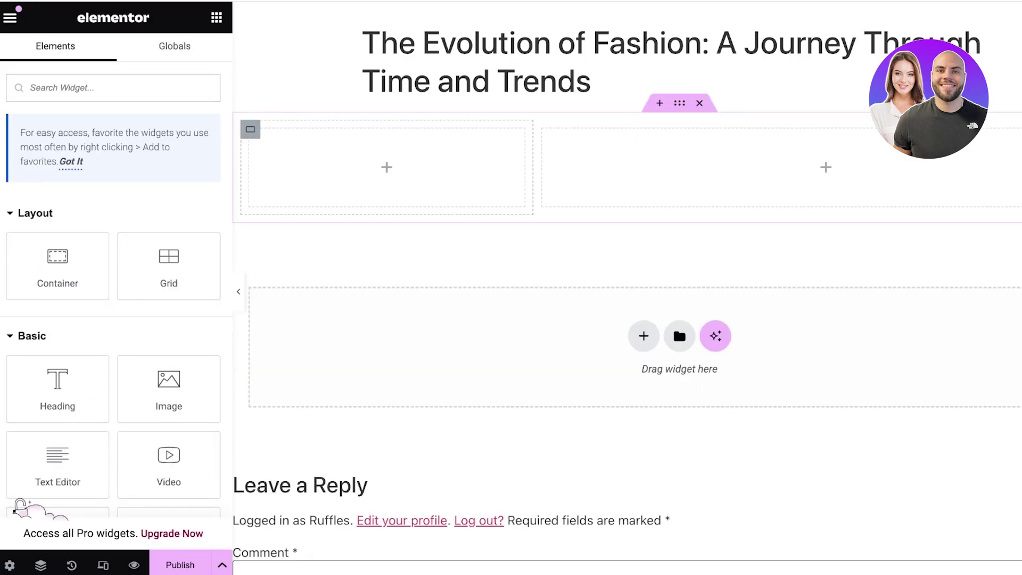
# Insert the fashion photo from the Media Library into the left column with an Image widget
pyautogui.moveTo(169, 388); pyautogui.dragTo(386, 168)
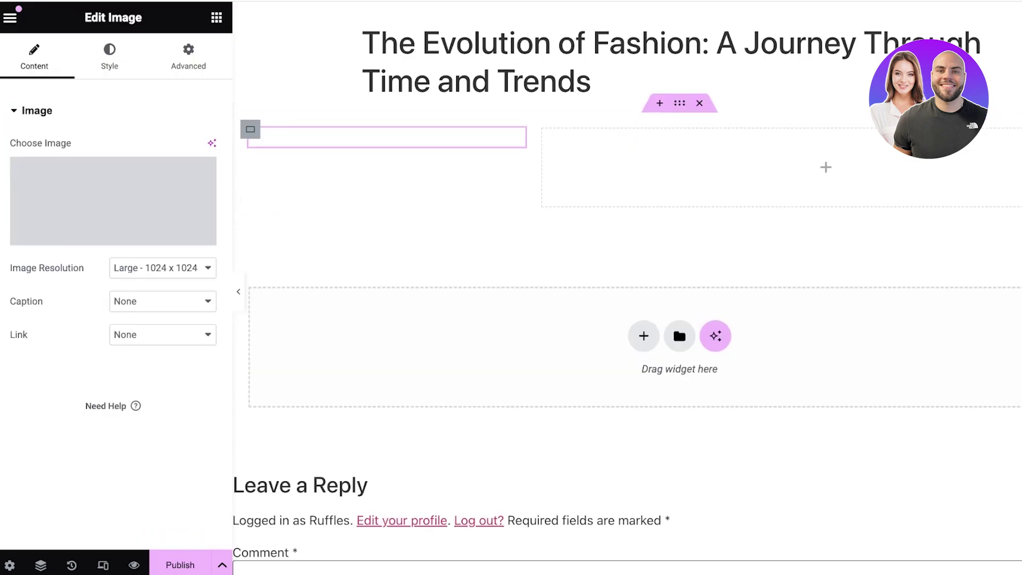
pyautogui.click(113, 201)
pyautogui.click(240, 209)
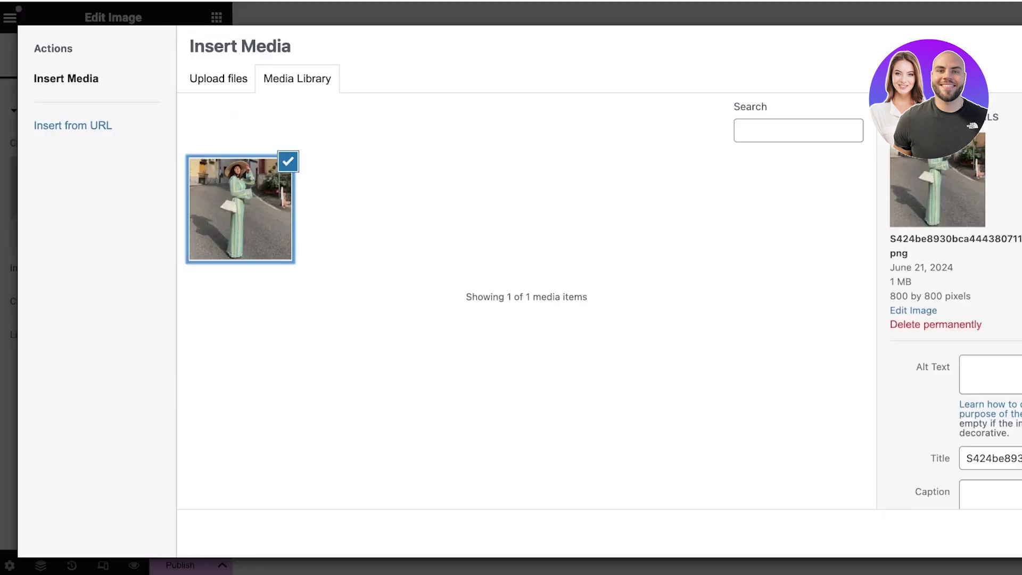
pyautogui.press('Return')
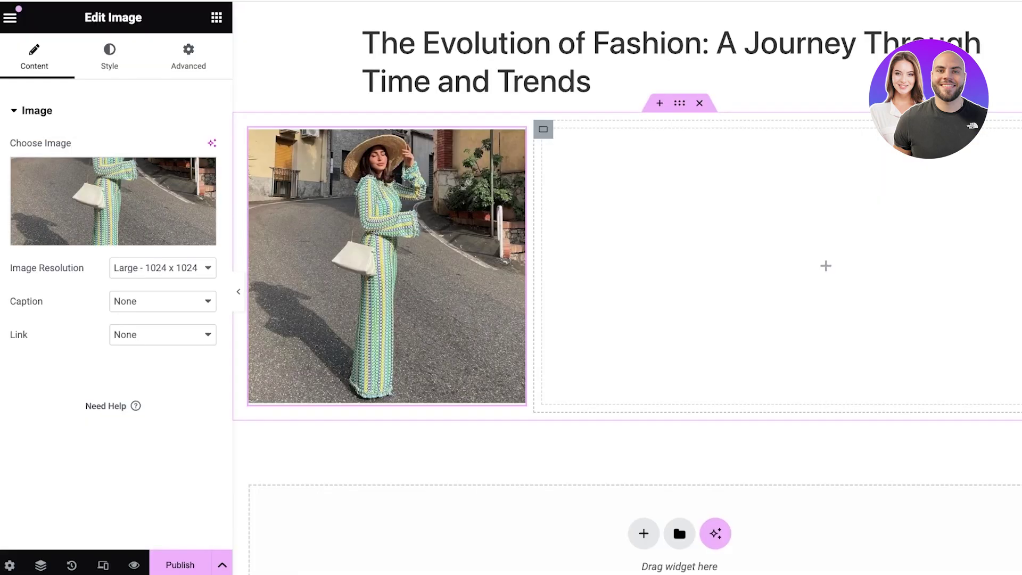
# Add a Text Editor widget to the right column, select its placeholder text, and copy the ChatGPT article
pyautogui.click(679, 103)
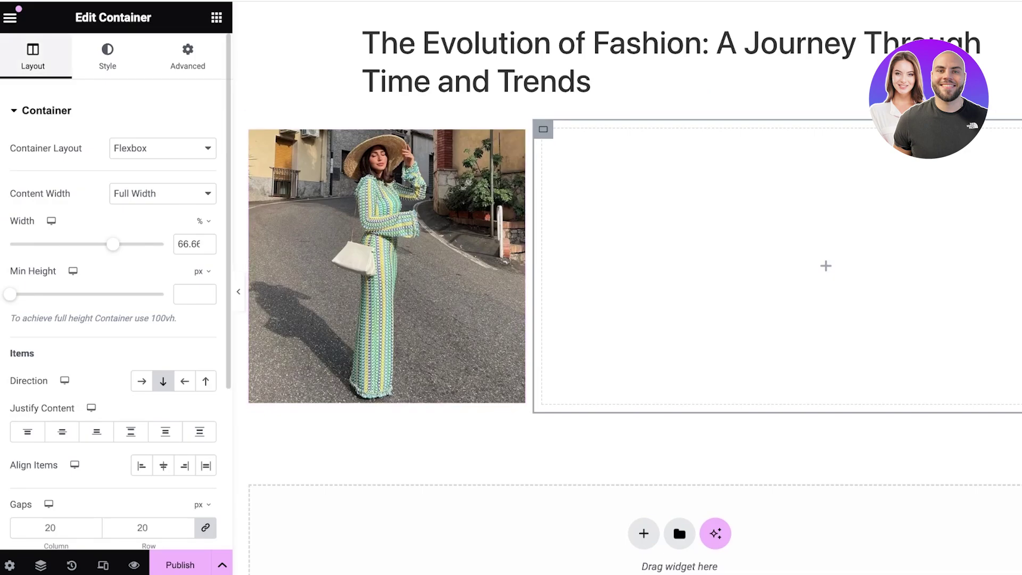
pyautogui.click(10, 17)
pyautogui.click(10, 18)
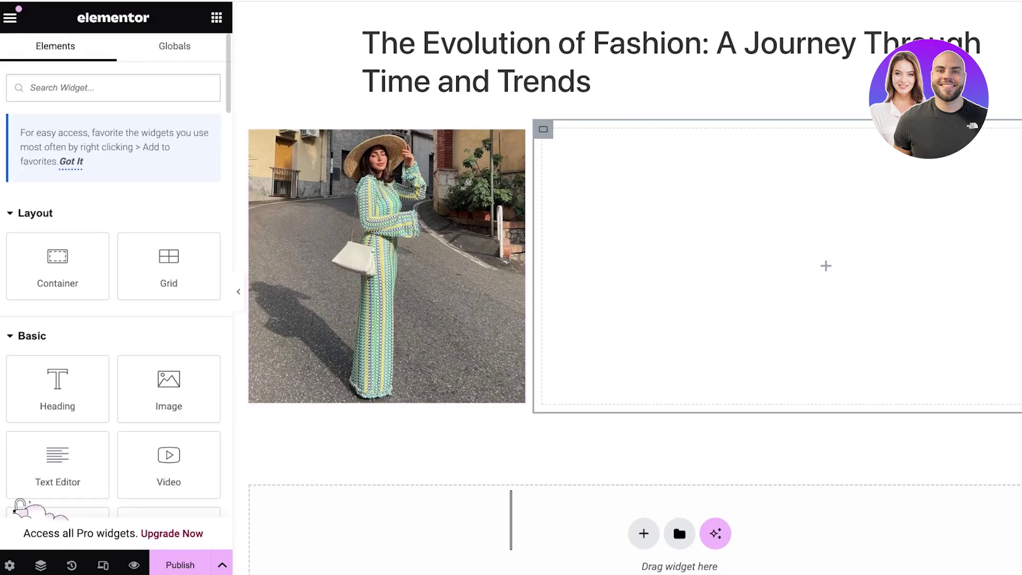
pyautogui.moveTo(58, 464); pyautogui.dragTo(773, 264)
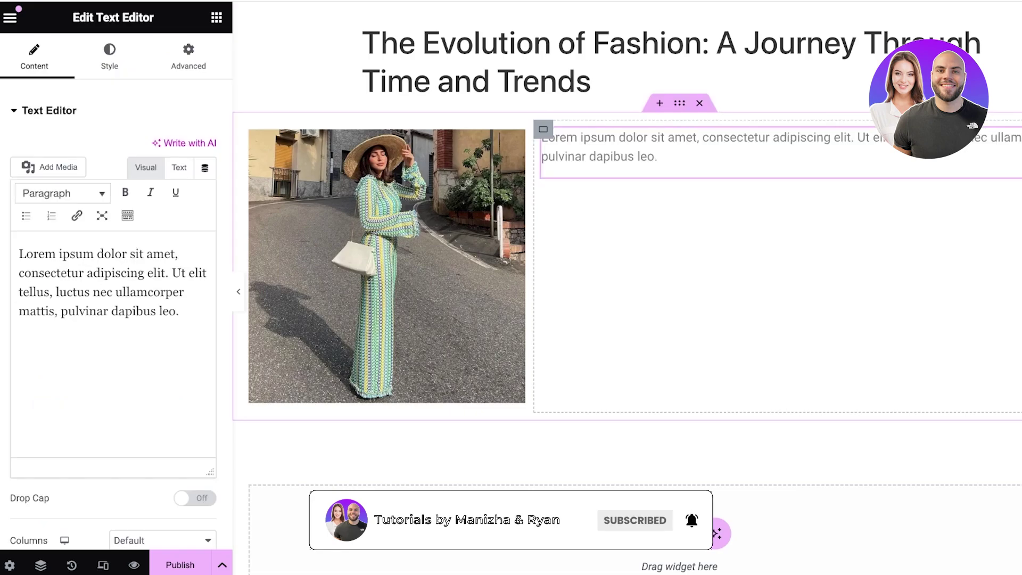
pyautogui.press('super+a')
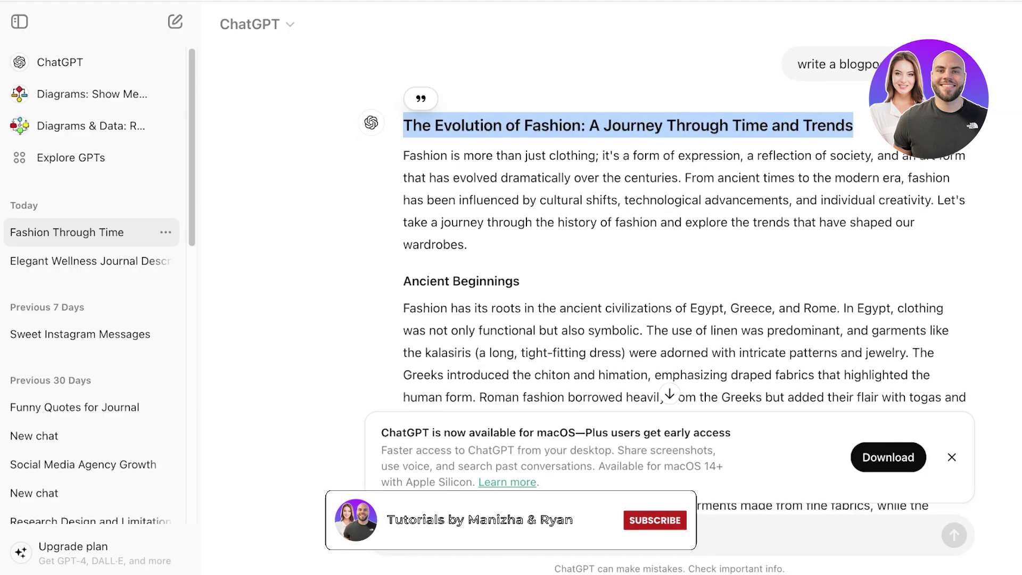
pyautogui.click(511, 532)
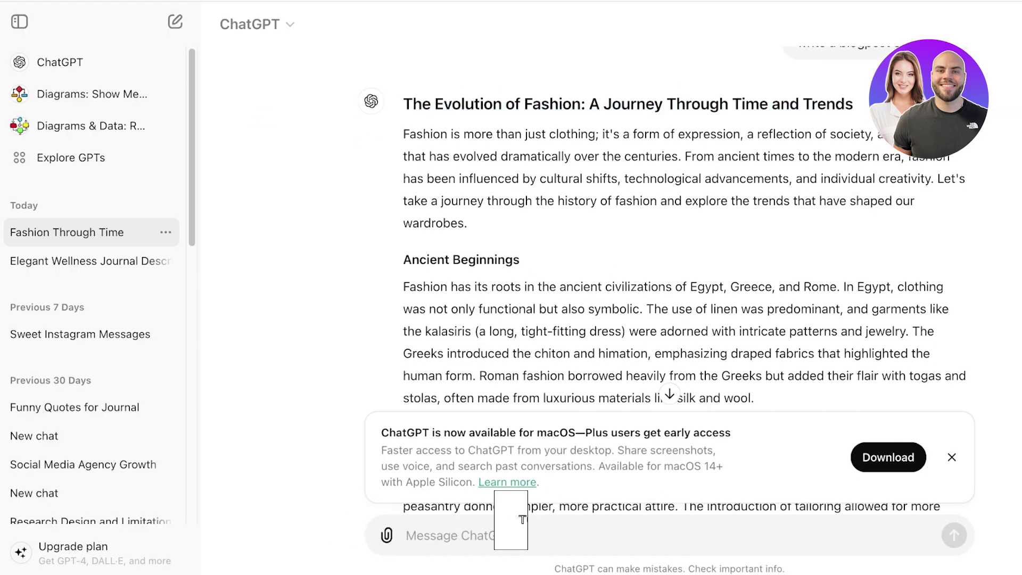
pyautogui.moveTo(403, 134); pyautogui.dragTo(754, 398)
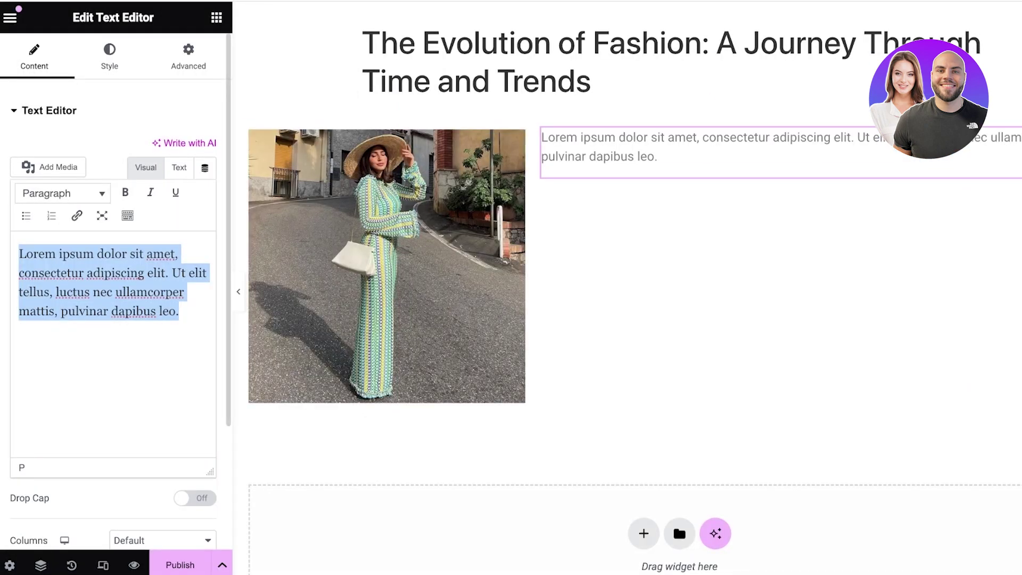
# Paste the article over the lorem ipsum, leaving a single blank line above it
pyautogui.hotkey('ctrl', 'v')
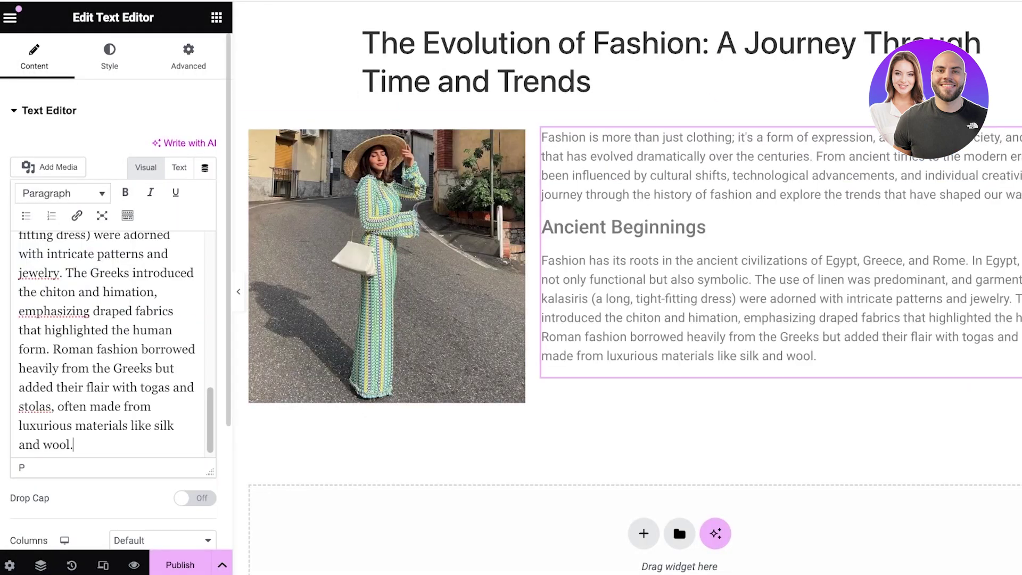
pyautogui.scroll(15, 112, 343)
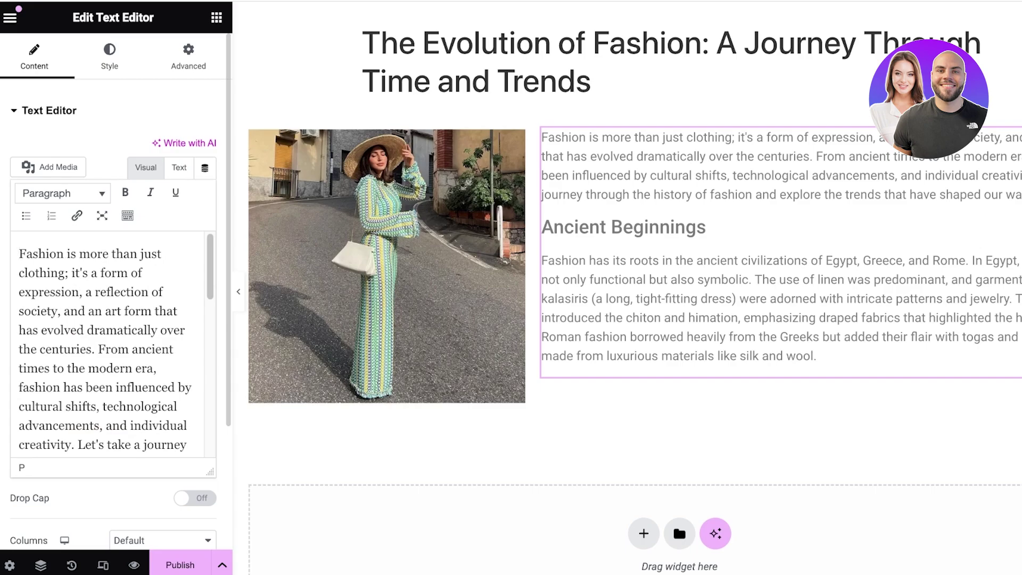
pyautogui.press('Return')
pyautogui.press('Return')
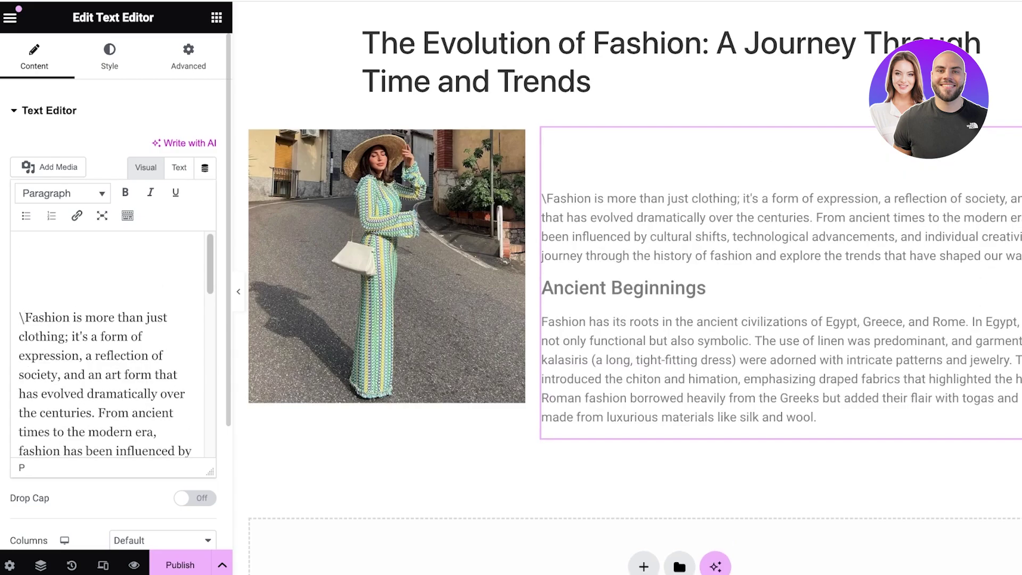
pyautogui.press('BackSpace')
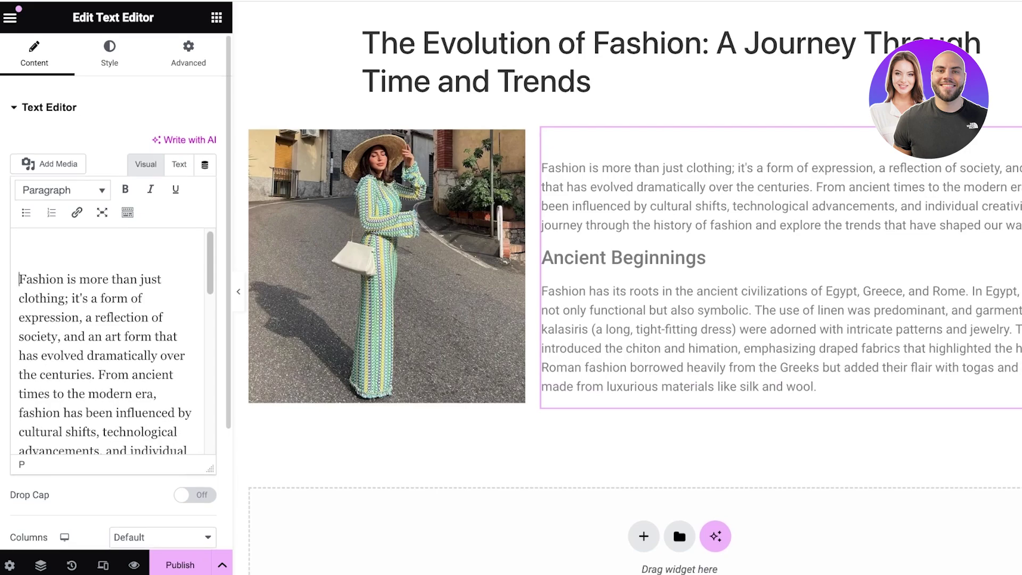
# Check the format list and Drop Cap, leaving both unchanged, then start a new section below
pyautogui.click(62, 192)
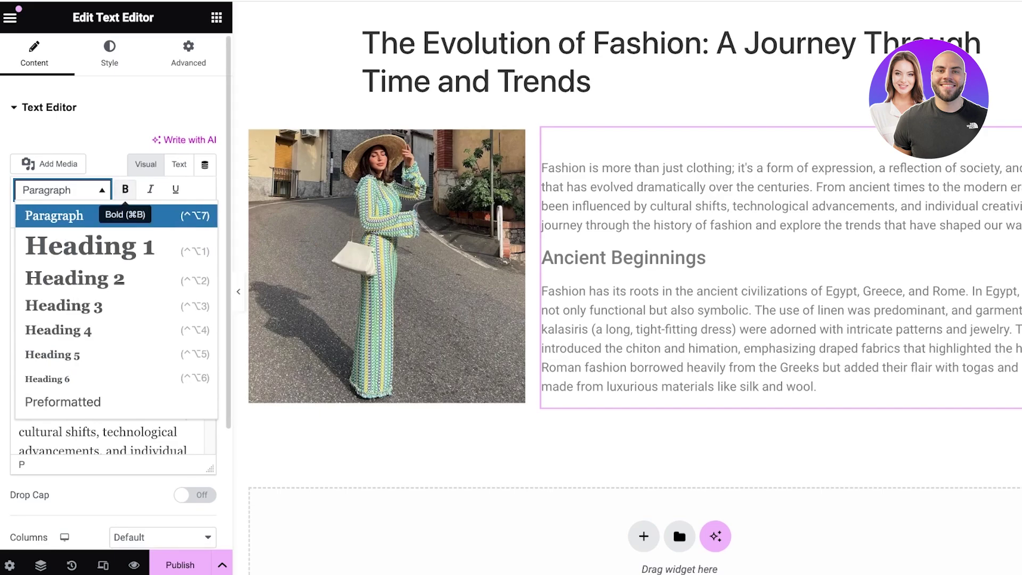
pyautogui.click(127, 214)
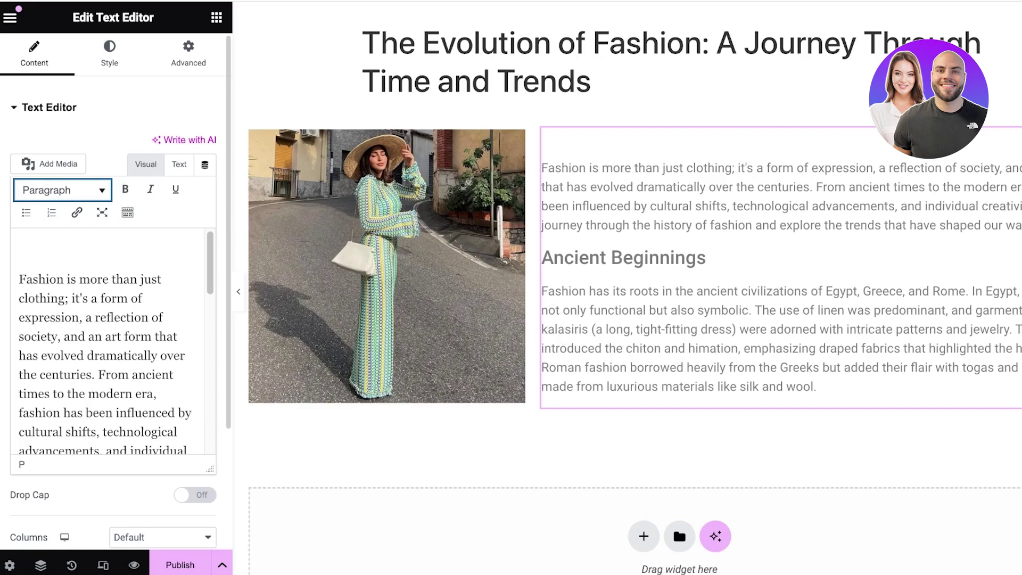
pyautogui.scroll(-7, 107, 341)
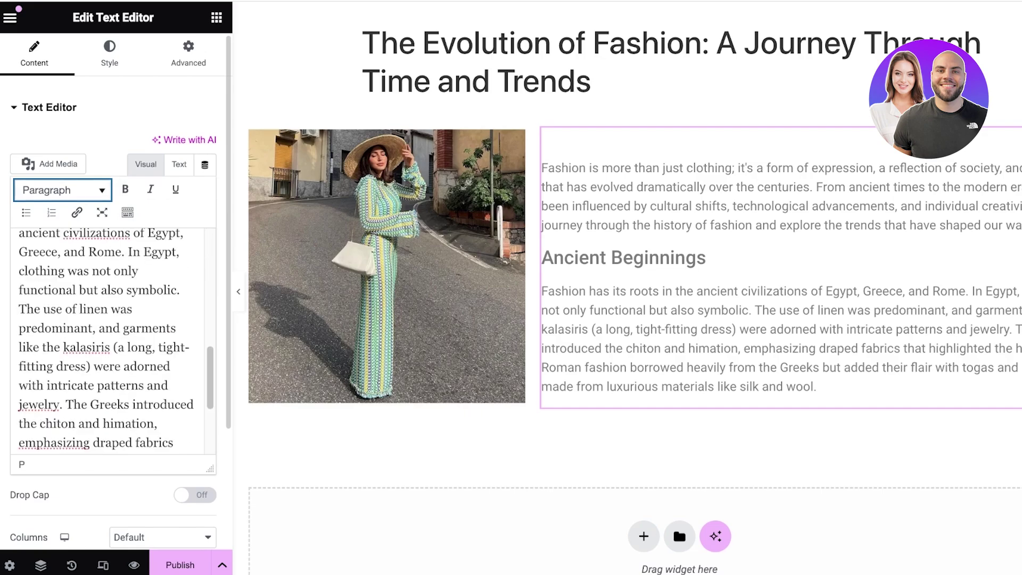
pyautogui.click(195, 495)
pyautogui.click(195, 494)
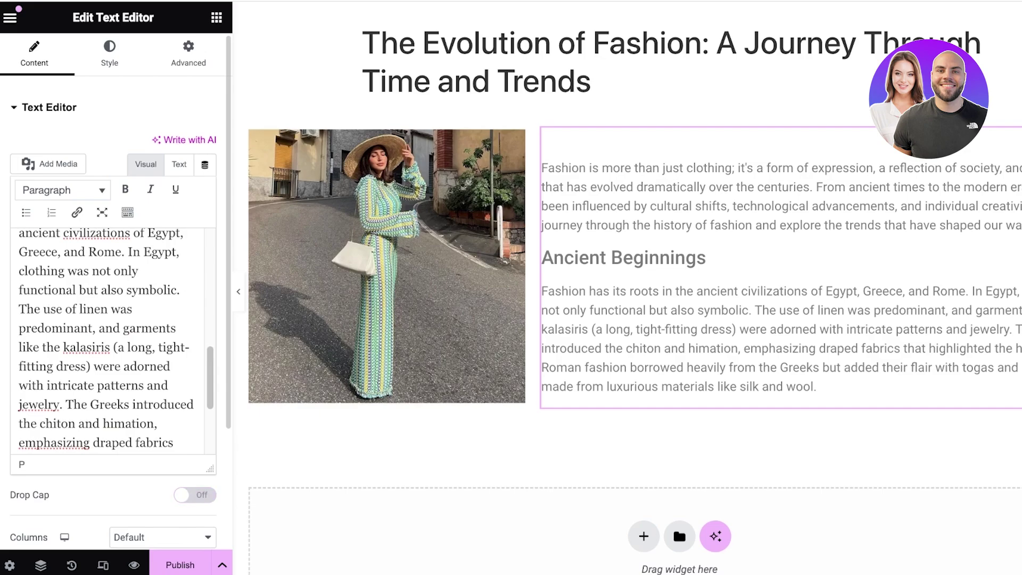
pyautogui.scroll(-3, 106, 341)
pyautogui.scroll(1, 133, 224)
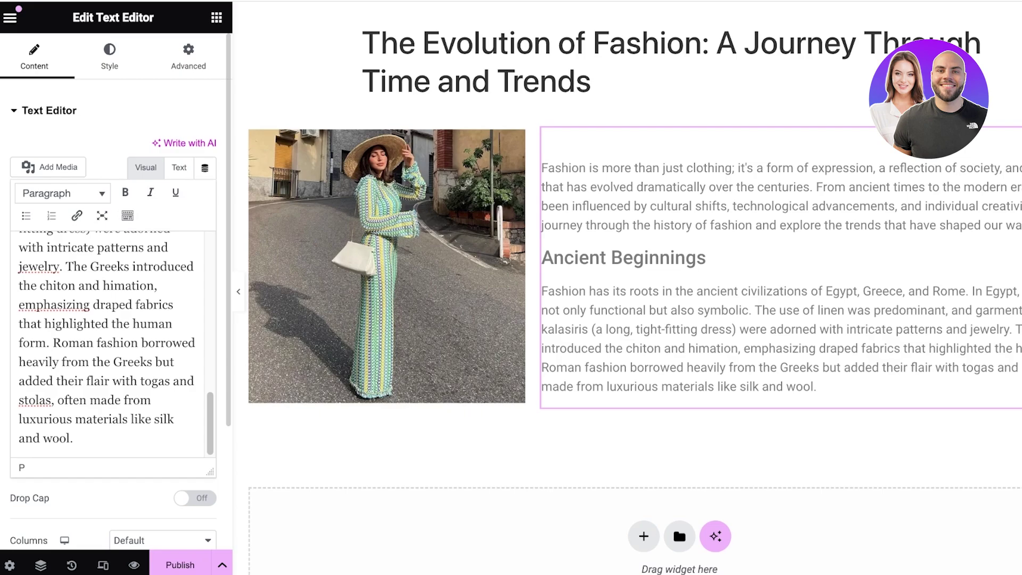
pyautogui.scroll(-3, 627, 287)
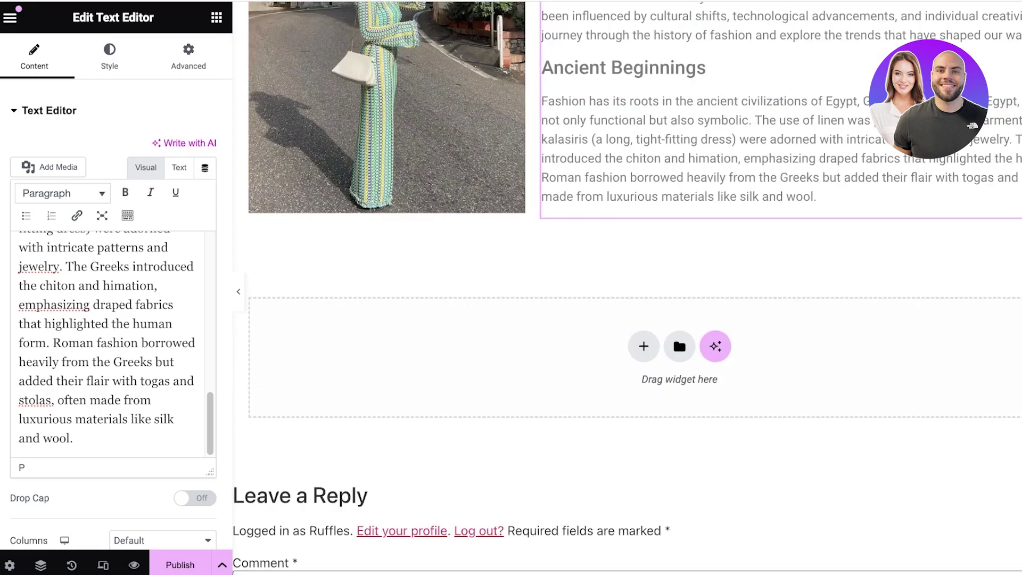
pyautogui.click(644, 346)
# Add a single-column Flexbox container below, review its Style and Layout settings, then reopen the menu
pyautogui.click(630, 398)
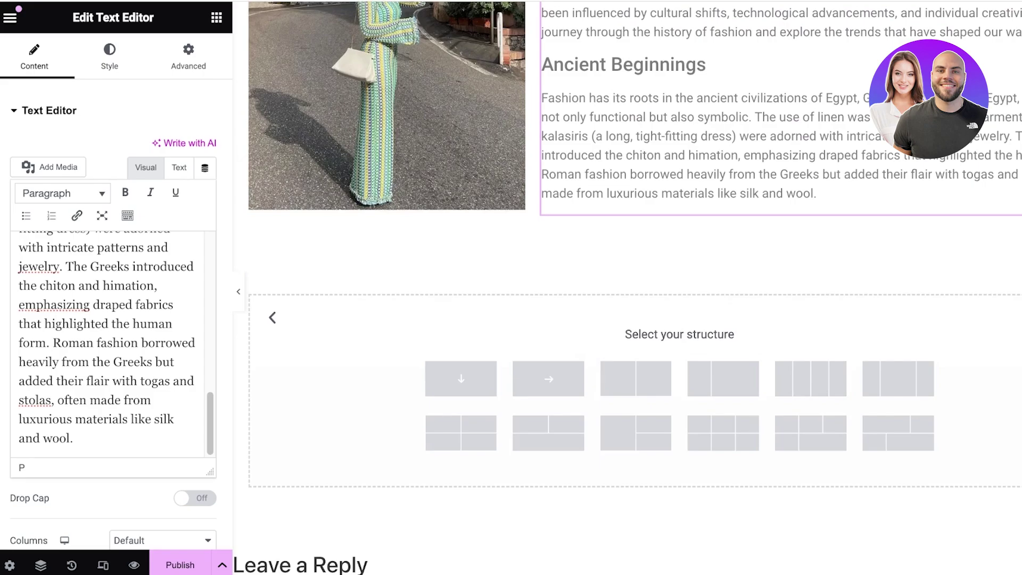
pyautogui.click(461, 379)
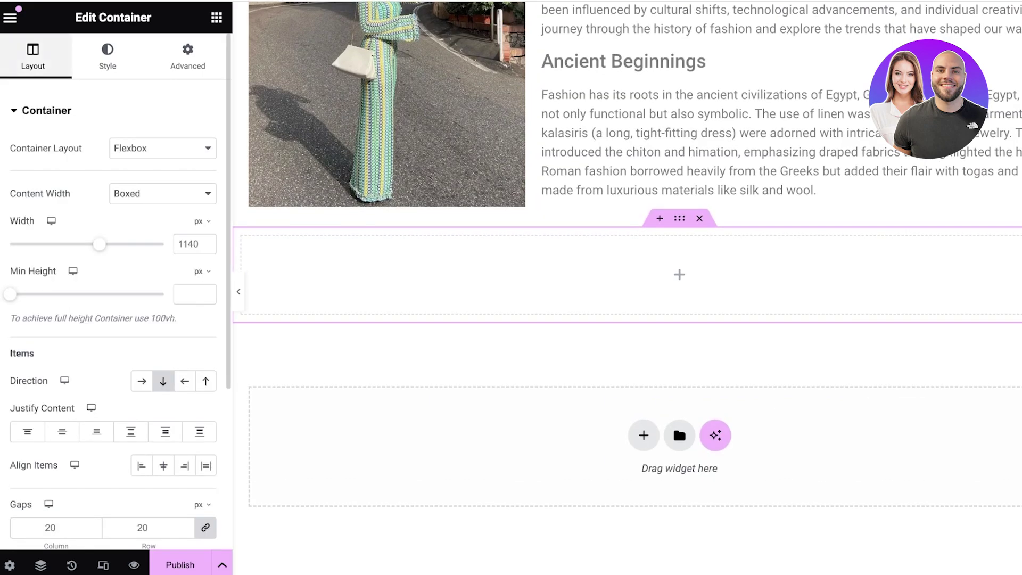
pyautogui.click(108, 56)
pyautogui.click(32, 55)
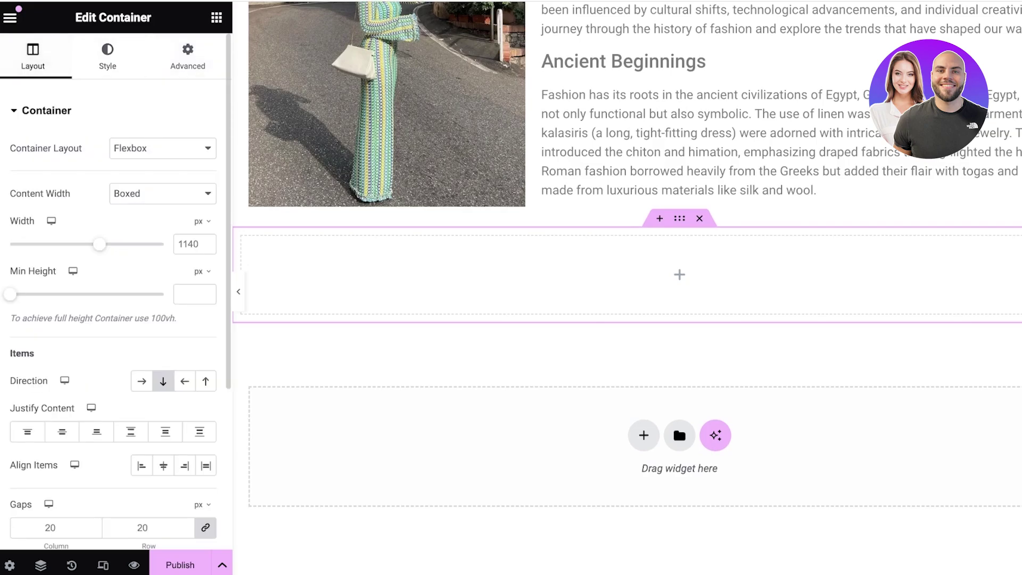
pyautogui.click(10, 18)
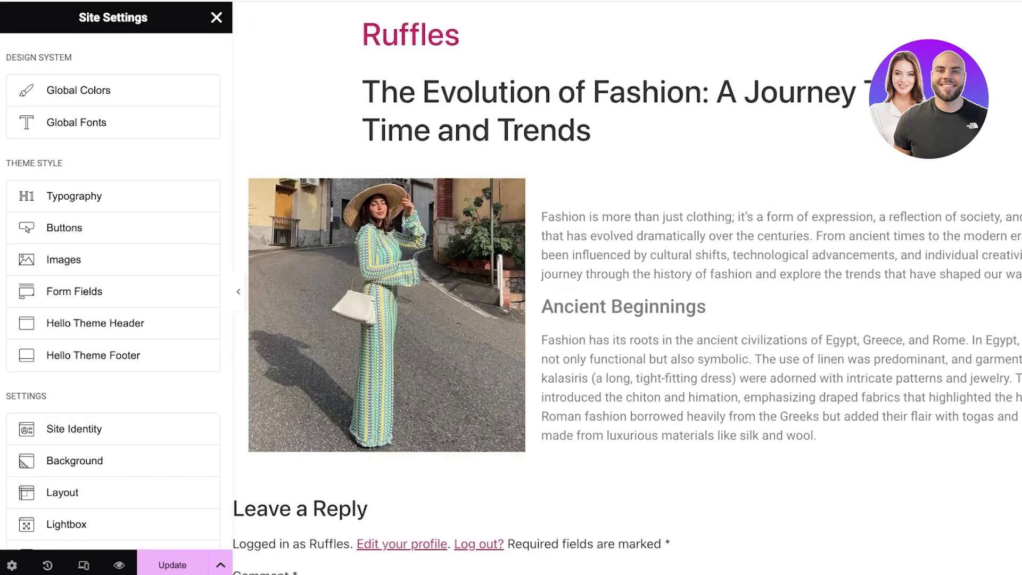
pyautogui.click(113, 291)
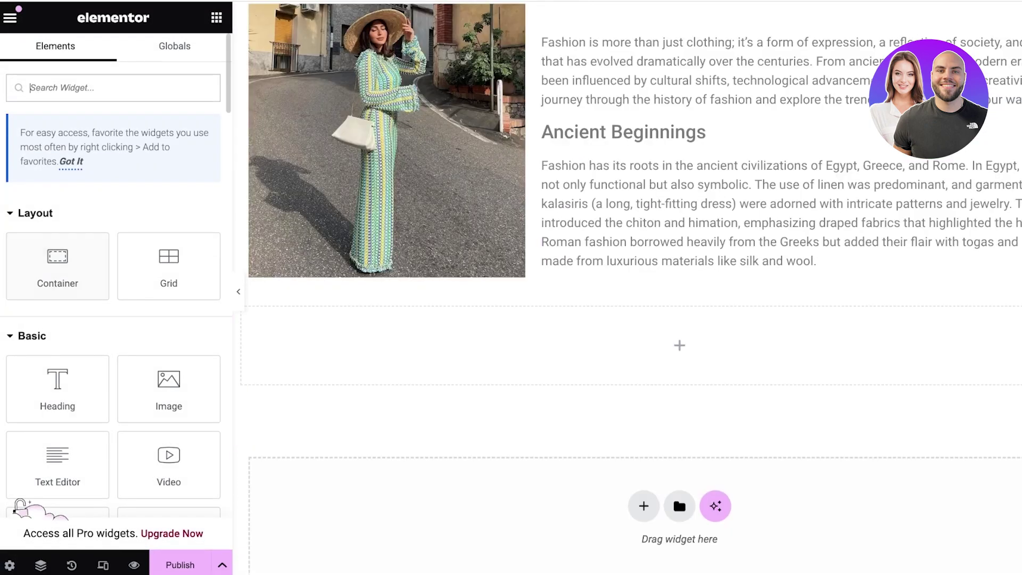
# Add a Text Editor widget to the new container and paste the rest of the article over its placeholder
pyautogui.moveTo(57, 464); pyautogui.dragTo(532, 345)
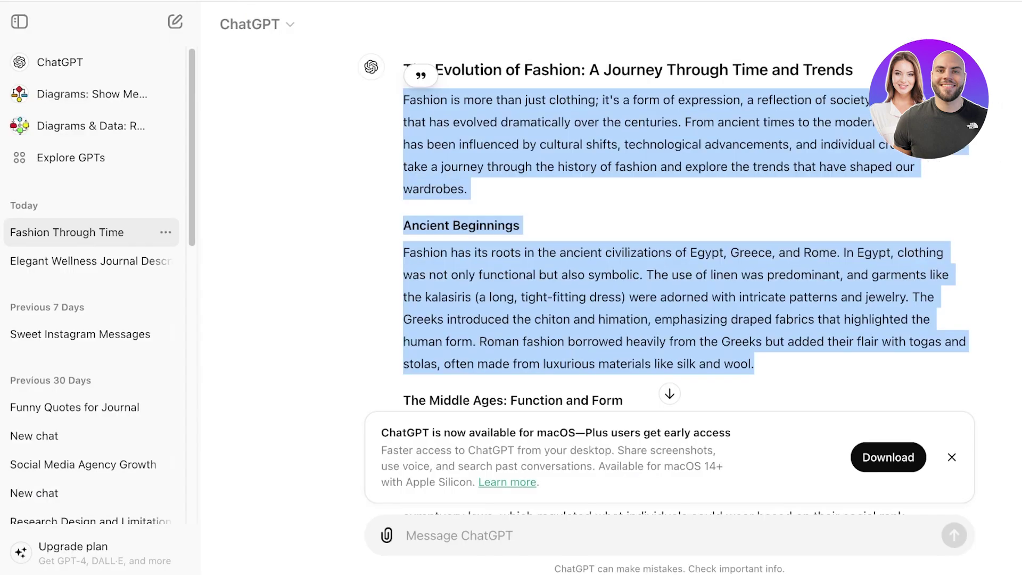
pyautogui.scroll(-4, 666, 240)
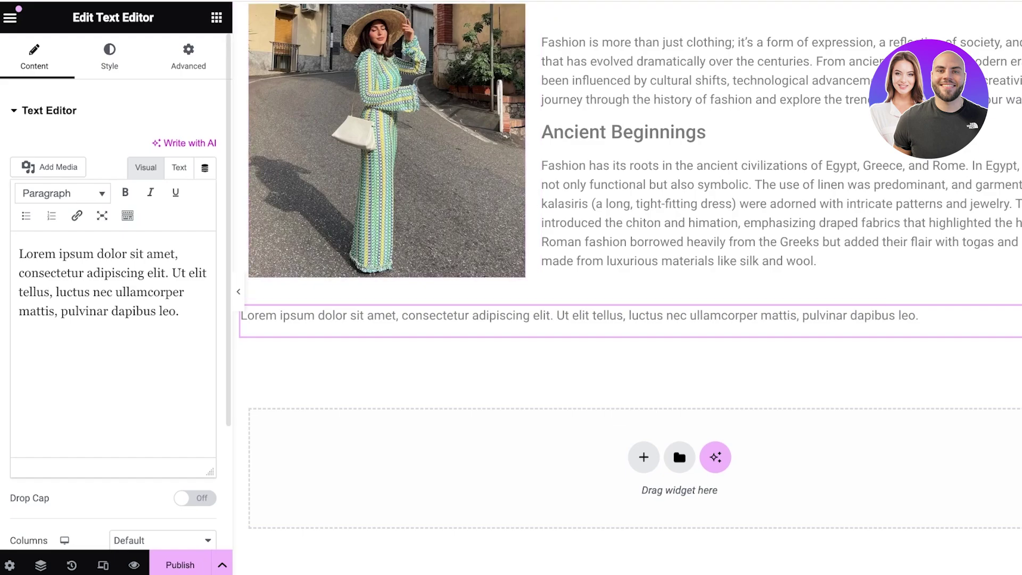
pyautogui.press('super+a')
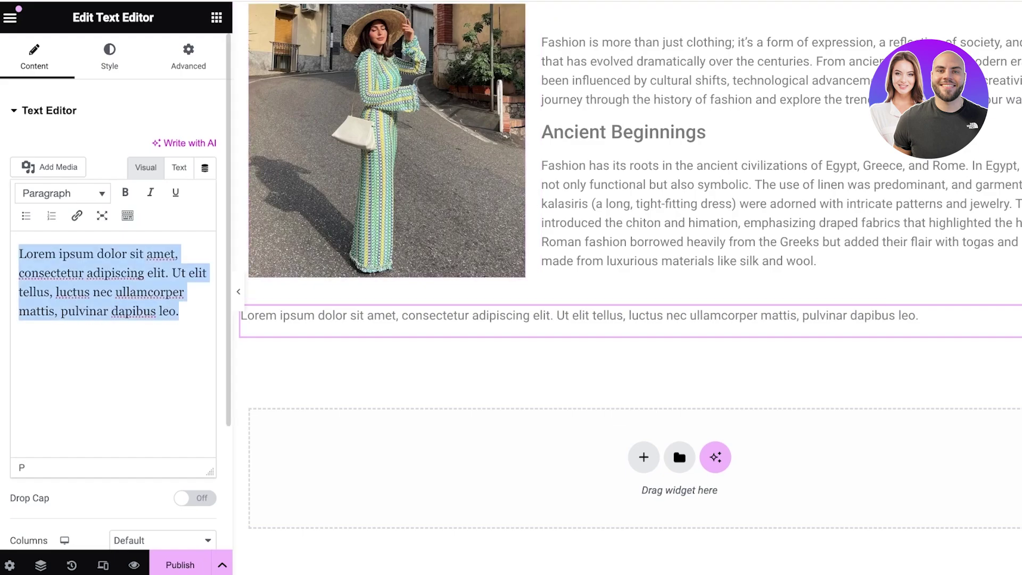
pyautogui.press('super+v')
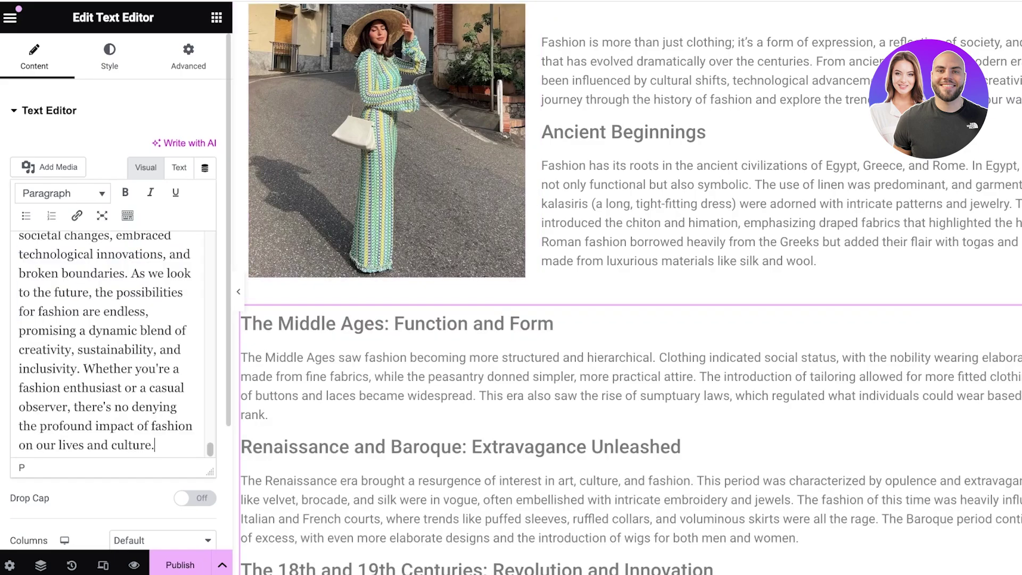
pyautogui.scroll(20, 107, 346)
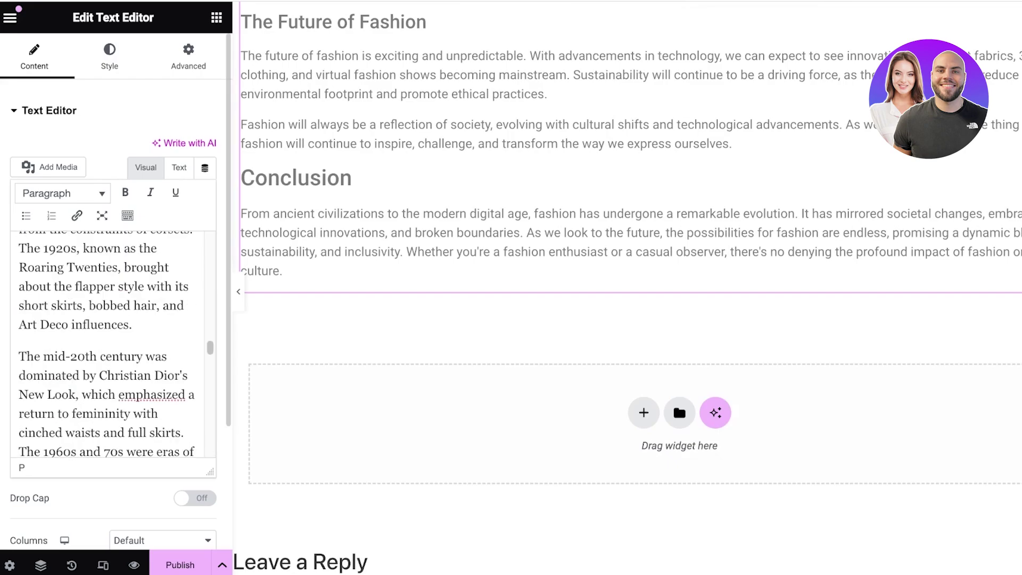
# Make 'The Middle Ages: Function and Form' a bold Heading 1, then return to the widget list
pyautogui.tripleClick(103, 258)
pyautogui.hotkey('ctrl', 'alt', '4')
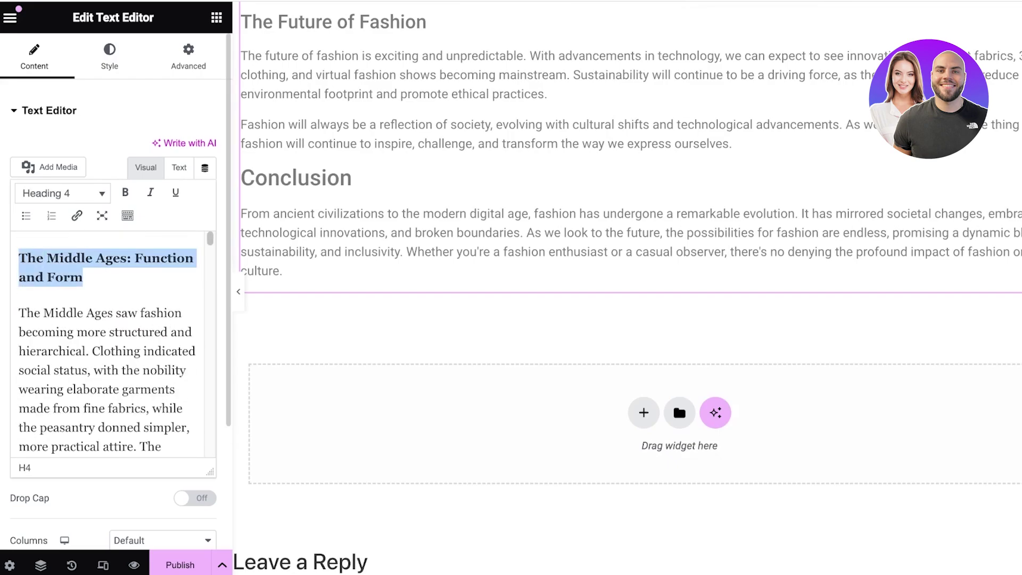
pyautogui.hotkey('ctrl', 'b')
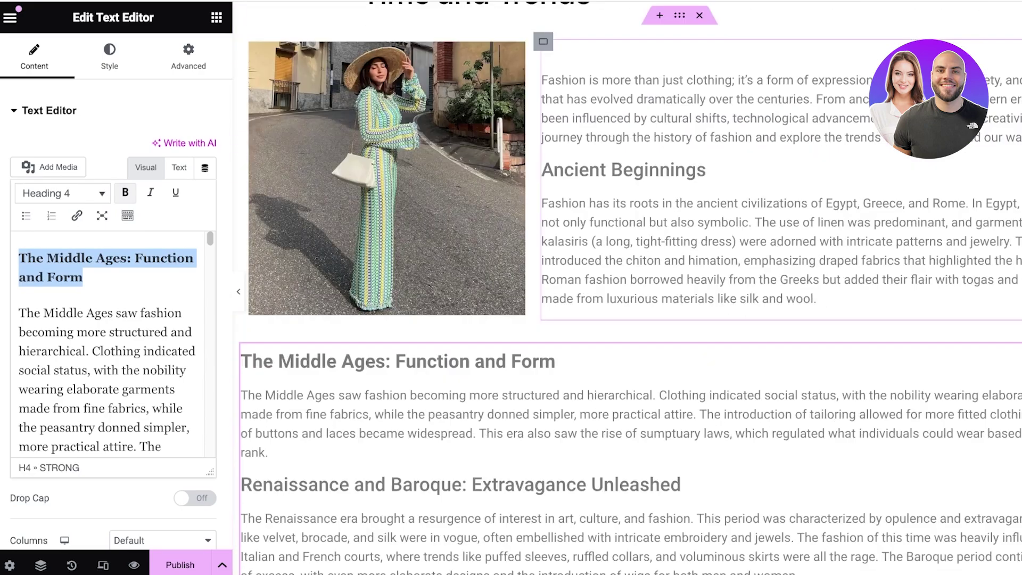
pyautogui.click(113, 332)
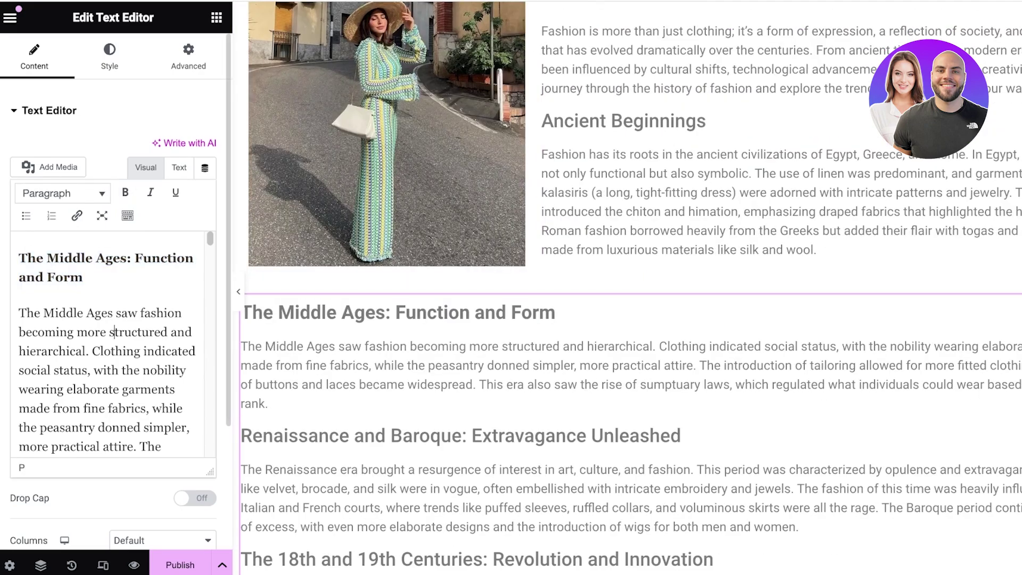
pyautogui.click(83, 277)
pyautogui.scroll(-1, 111, 344)
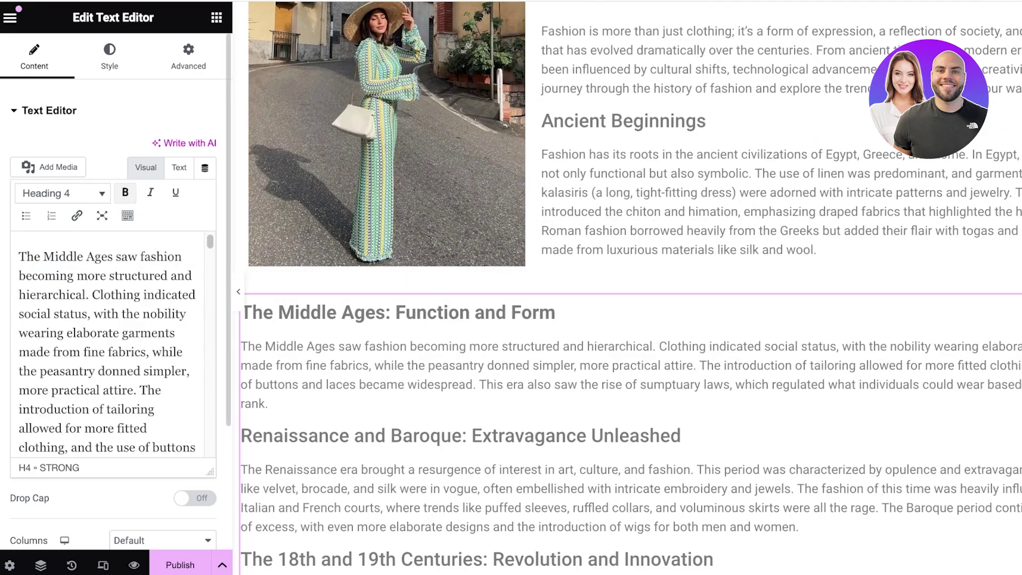
pyautogui.scroll(1, 112, 343)
pyautogui.moveTo(83, 277); pyautogui.dragTo(19, 258)
pyautogui.click(63, 192)
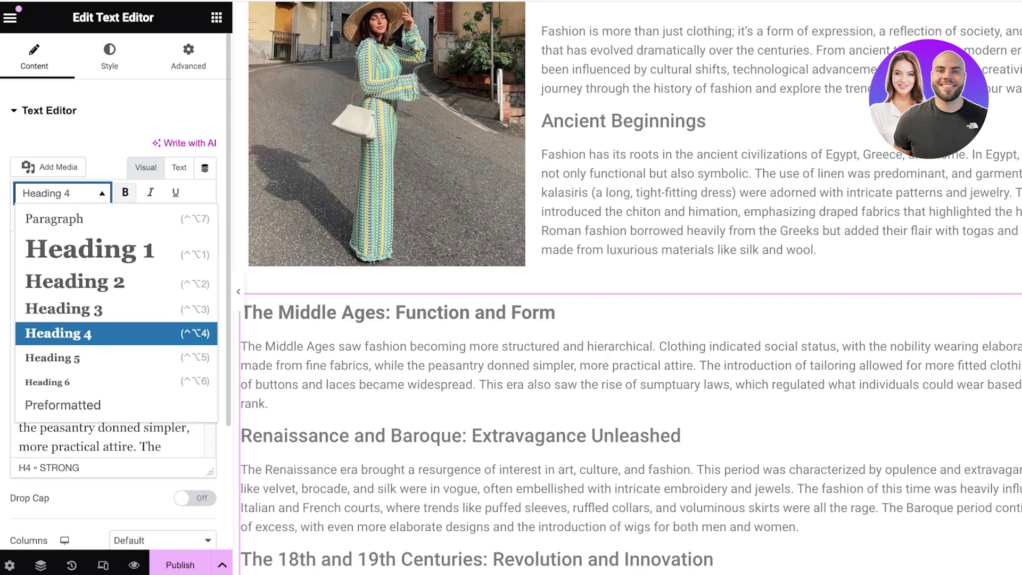
pyautogui.click(62, 246)
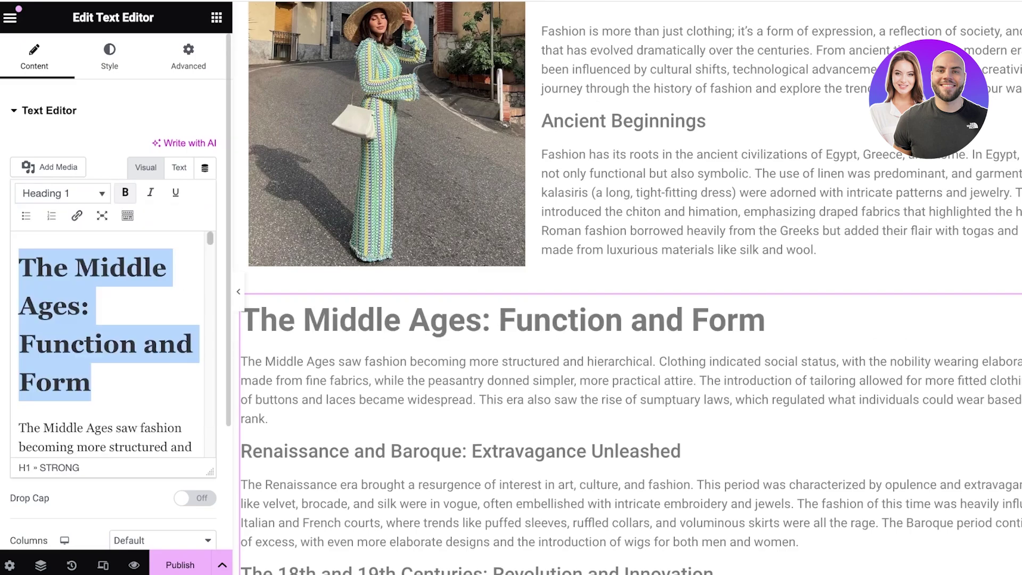
pyautogui.click(137, 344)
pyautogui.scroll(-4, 112, 344)
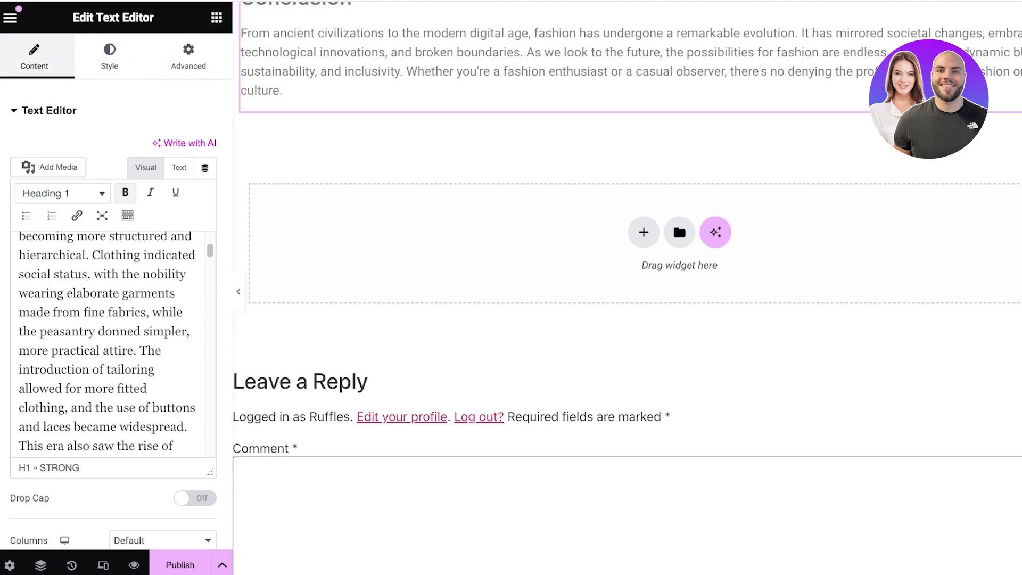
pyautogui.click(216, 17)
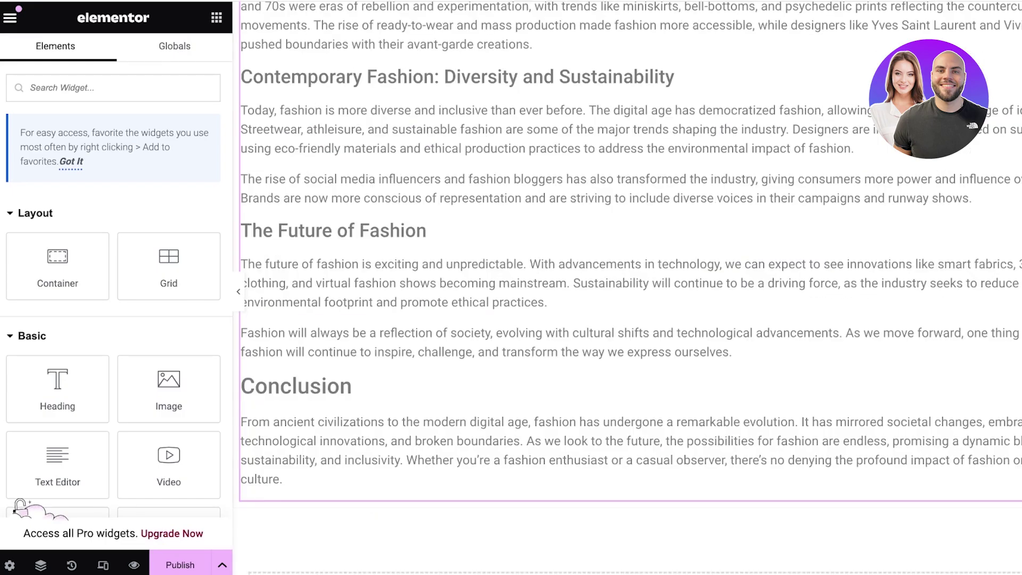
# Review the page and publish 'The Evolution of Fashion' post
pyautogui.scroll(-4, 169, 421)
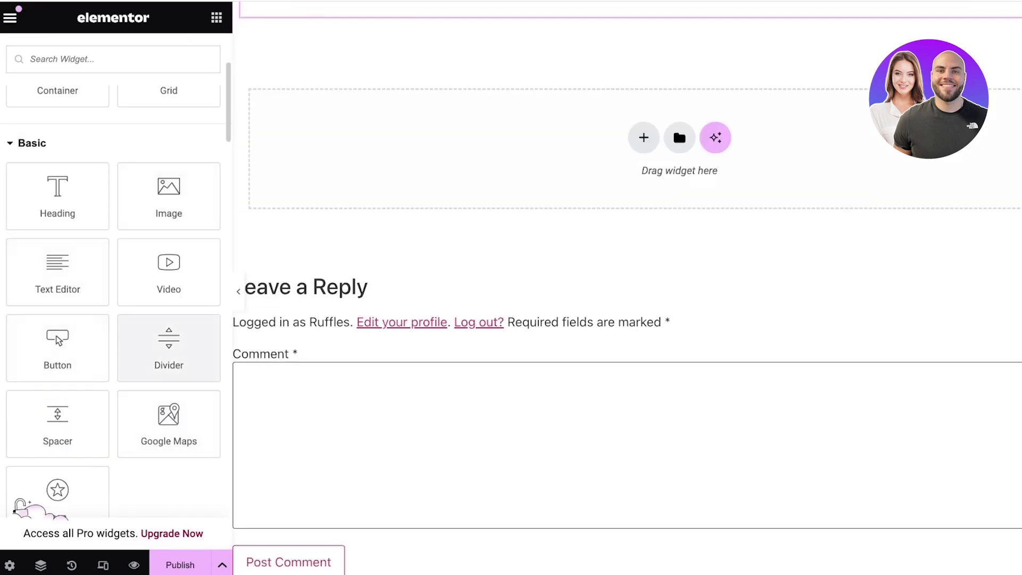
pyautogui.scroll(-3, 58, 420)
pyautogui.scroll(-5, 58, 351)
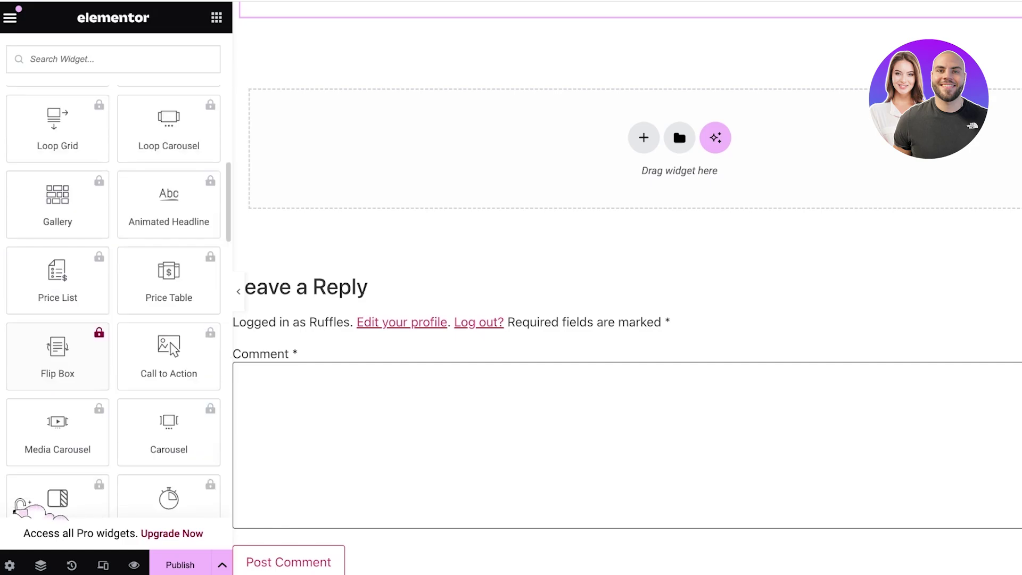
pyautogui.scroll(-15, 58, 357)
pyautogui.scroll(10, 58, 357)
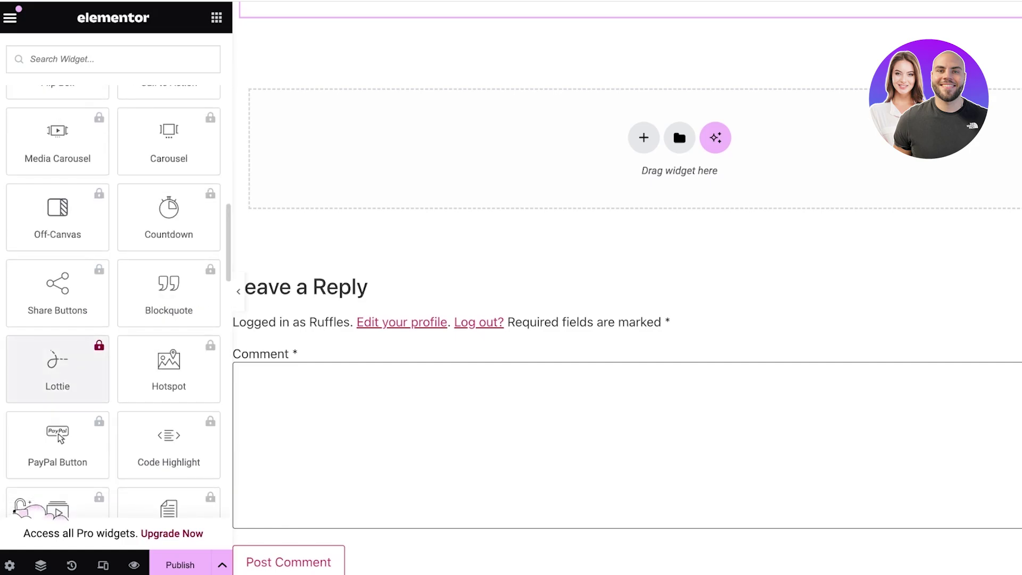
pyautogui.scroll(5, 57, 368)
pyautogui.scroll(15, 628, 319)
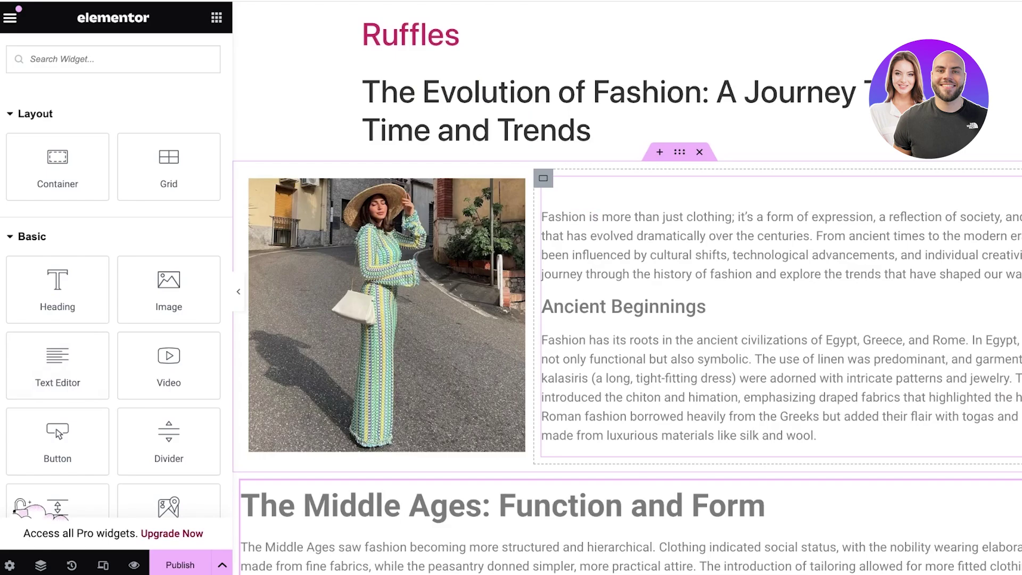
pyautogui.click(180, 565)
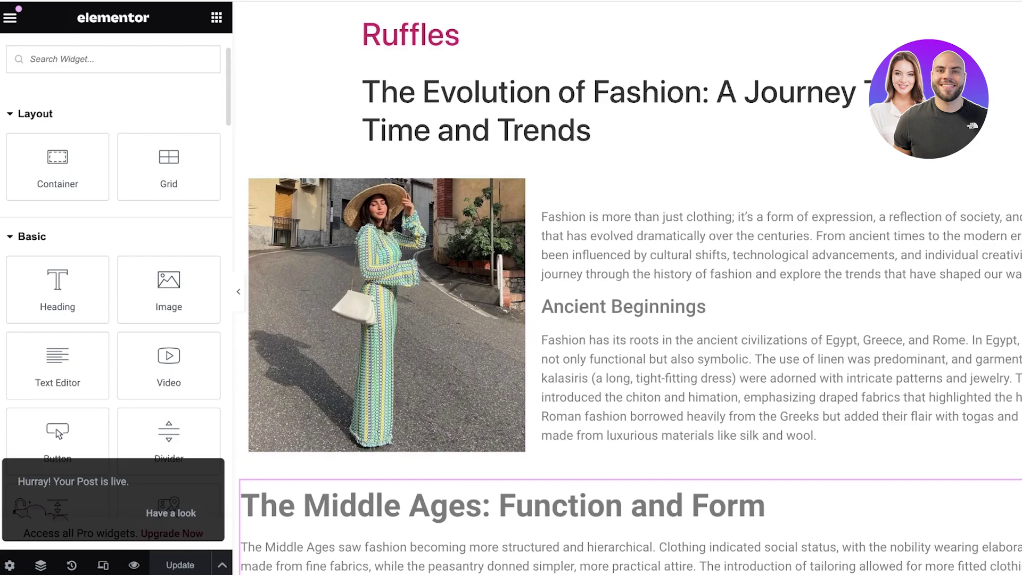
pyautogui.click(10, 17)
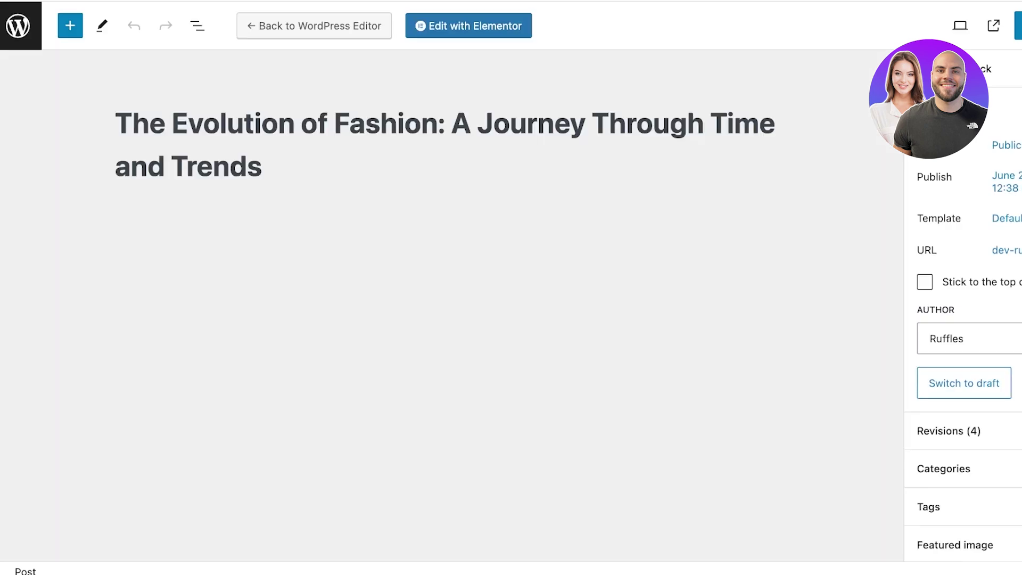
# Exit Elementor to the WordPress editor, view the live post, and reopen it with Edit Post
pyautogui.scroll(-3, 963, 319)
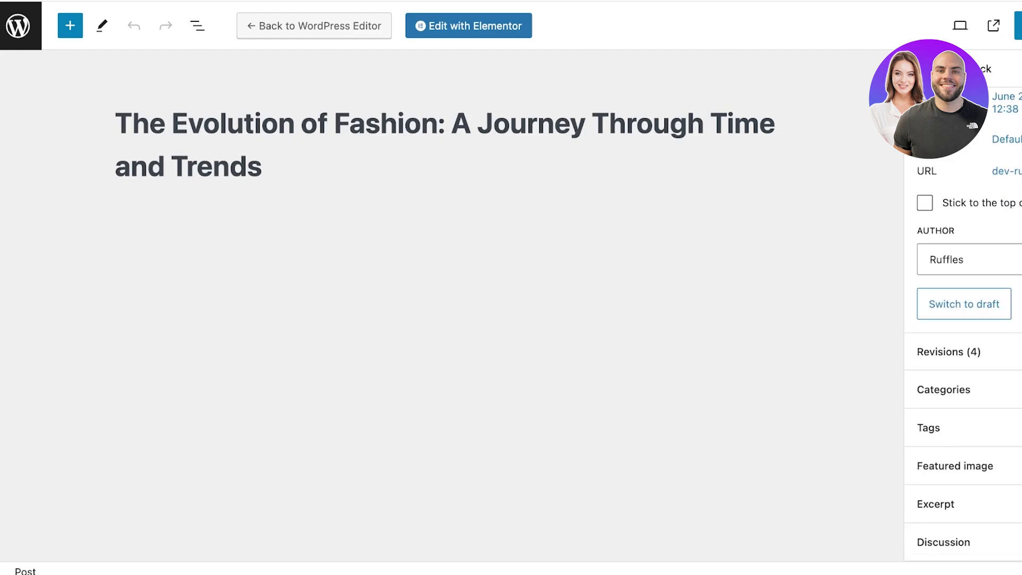
pyautogui.click(314, 26)
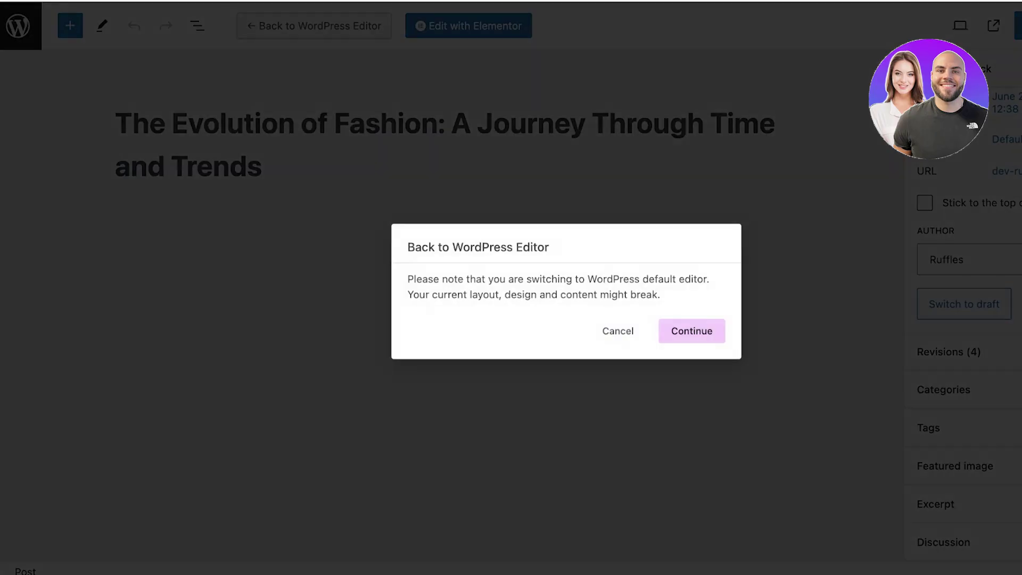
pyautogui.click(692, 331)
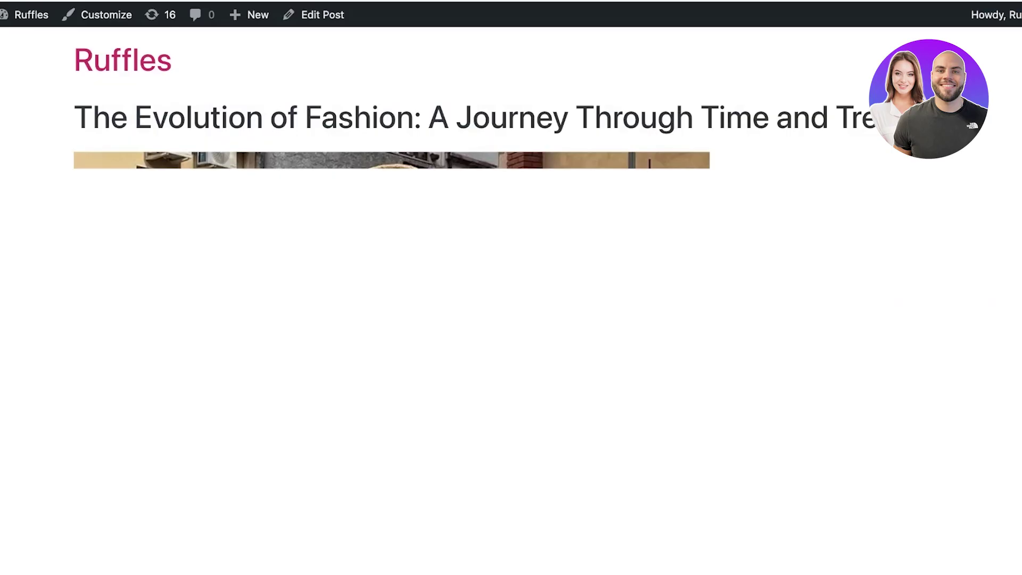
pyautogui.scroll(-20, 511, 319)
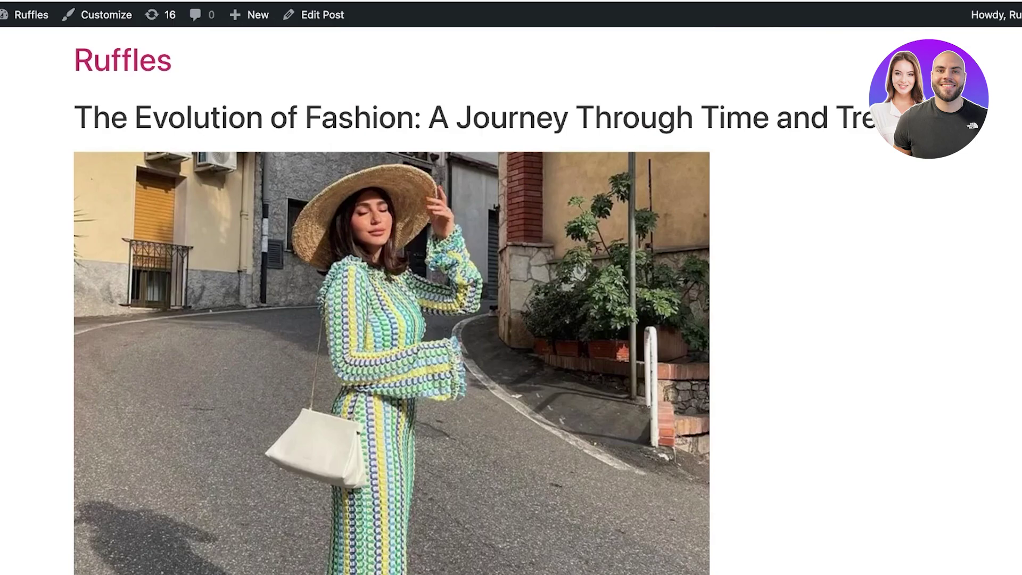
pyautogui.scroll(-10, 511, 320)
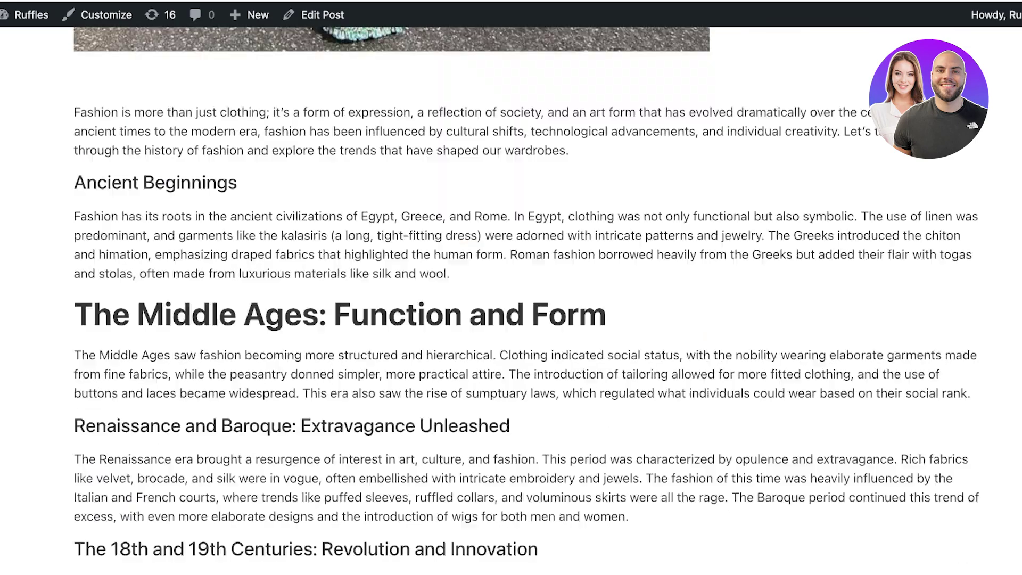
pyautogui.scroll(10, 512, 319)
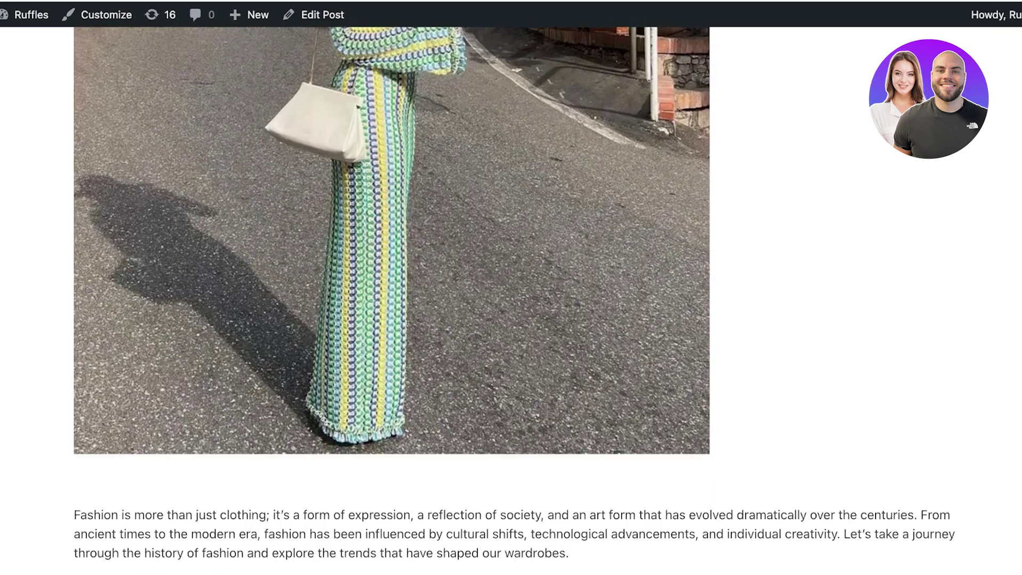
pyautogui.scroll(8, 512, 319)
pyautogui.scroll(-10, 511, 320)
pyautogui.scroll(10, 511, 319)
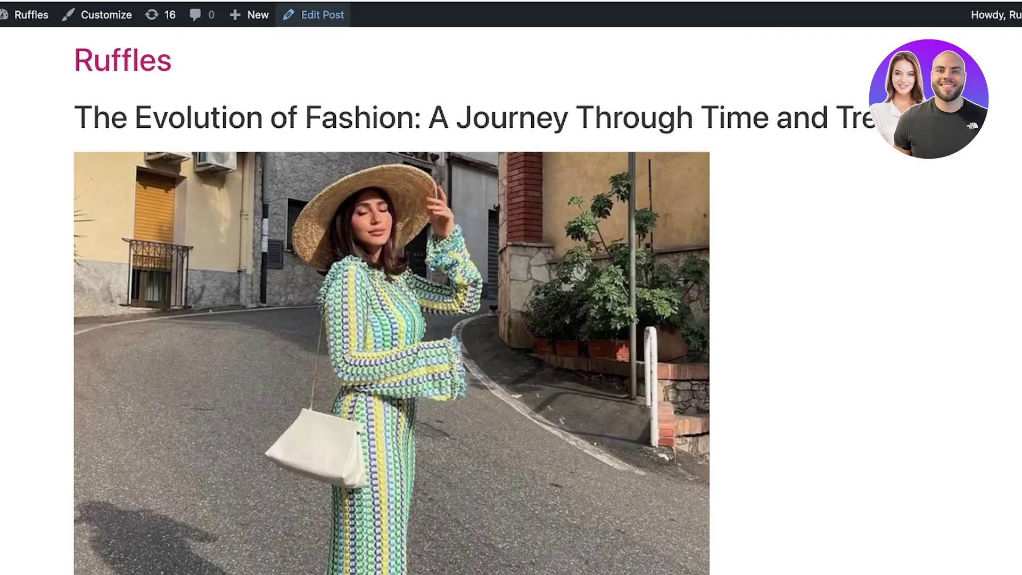
pyautogui.click(315, 14)
# Select the post's Classic block and look through the photo and article content
pyautogui.scroll(-8, 394, 320)
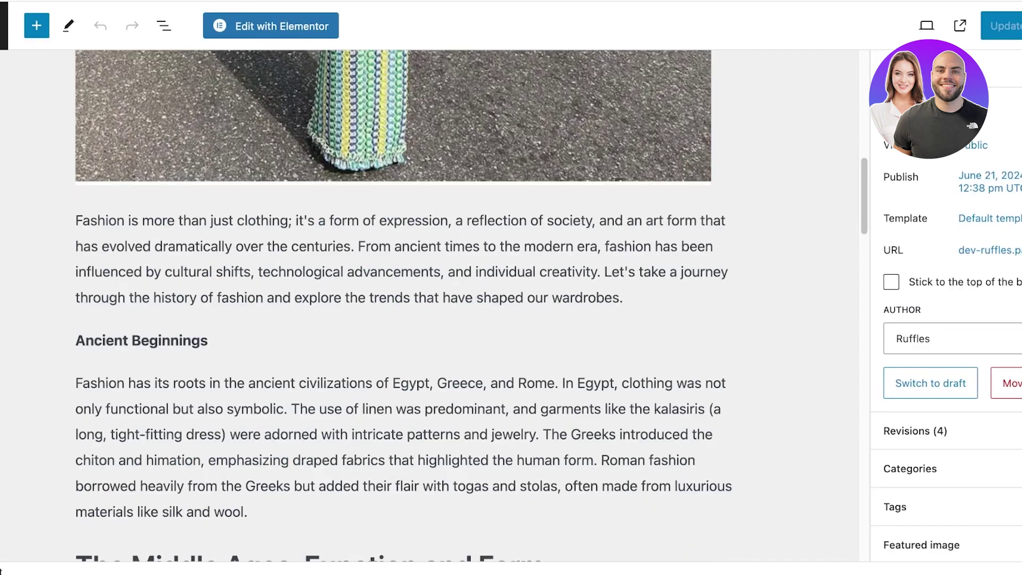
pyautogui.scroll(-5, 394, 319)
pyautogui.scroll(5, 394, 319)
pyautogui.click(394, 266)
pyautogui.scroll(6, 394, 320)
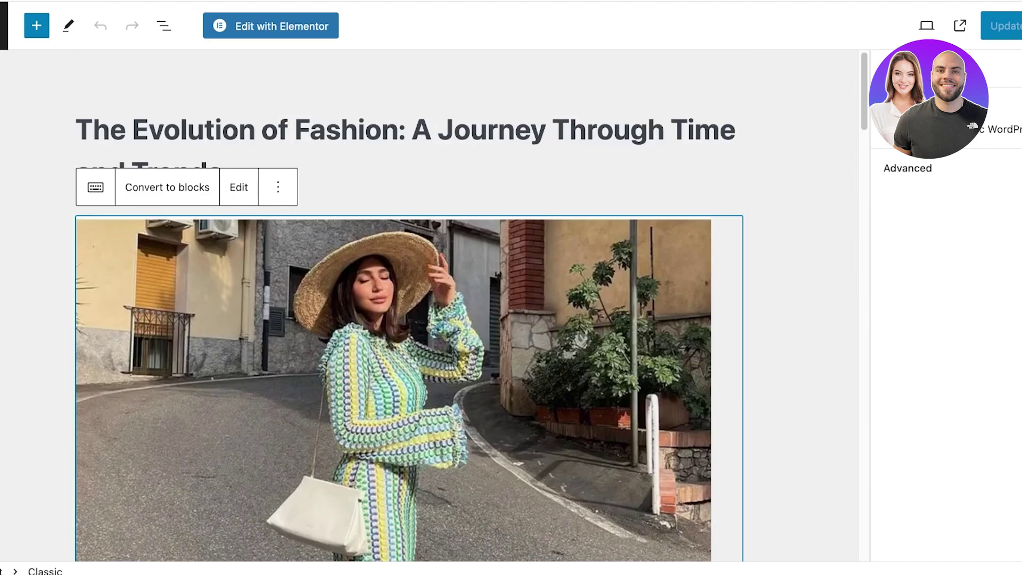
pyautogui.scroll(-10, 405, 320)
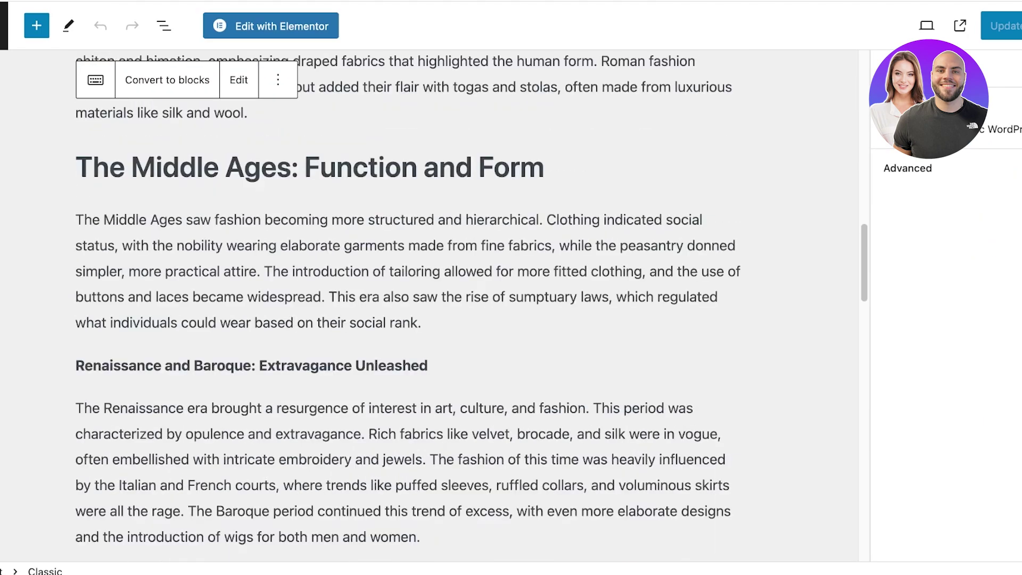
pyautogui.scroll(7, 405, 319)
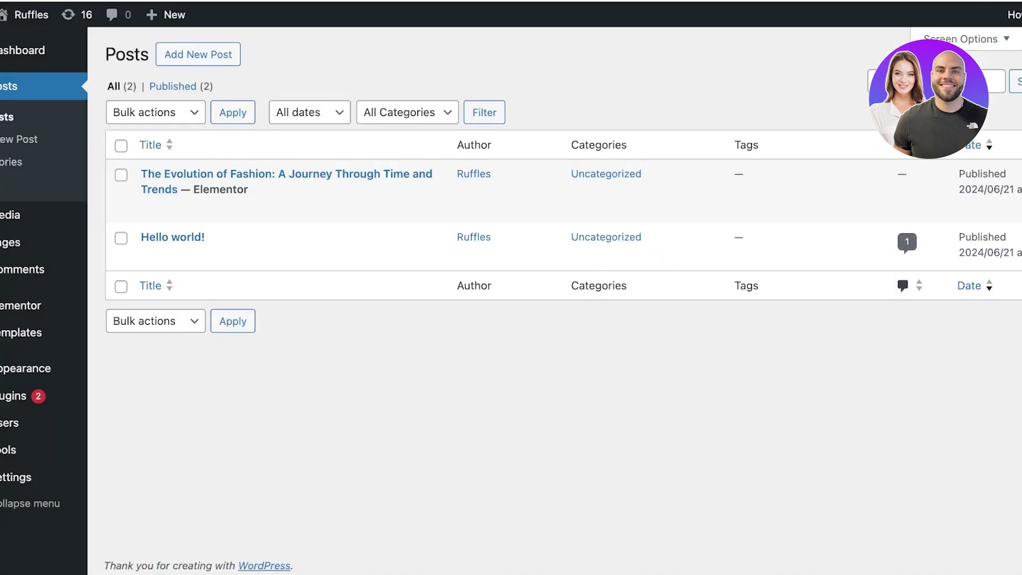
# View the published fashion post from the Posts list, then visit the live Ruffles front page
pyautogui.moveTo(288, 181)
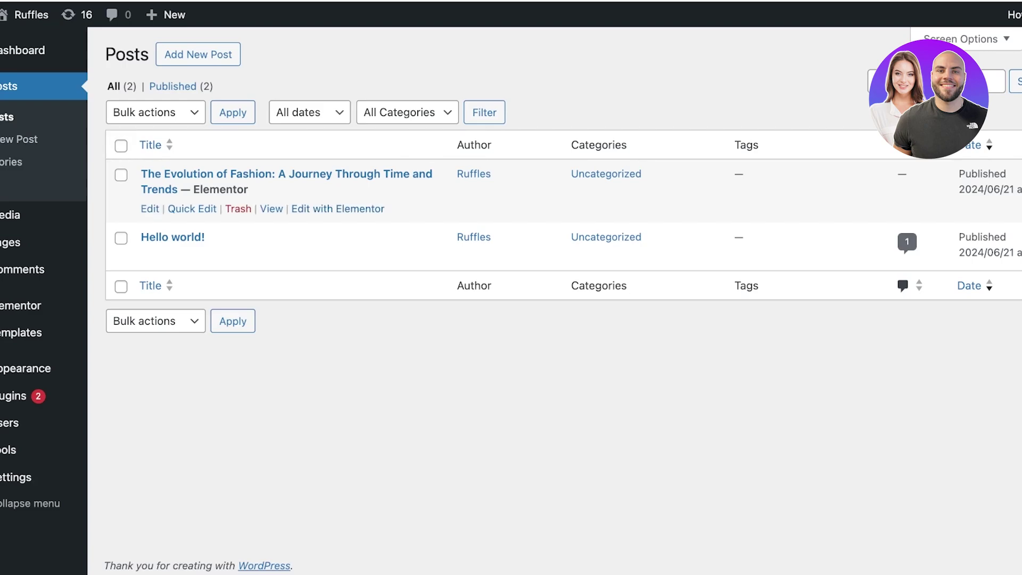
pyautogui.click(272, 209)
pyautogui.scroll(-3, 512, 298)
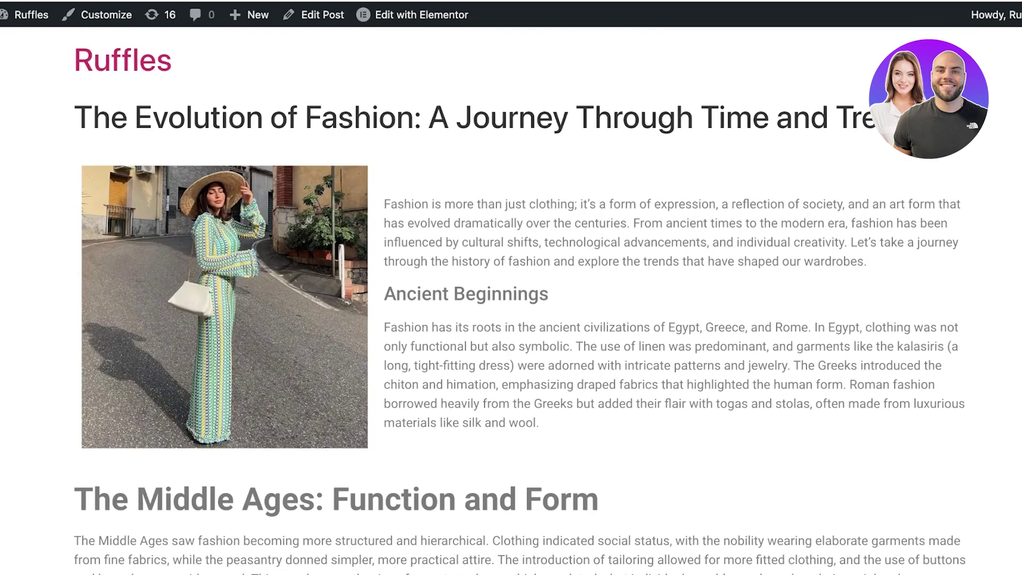
pyautogui.scroll(-3, 511, 298)
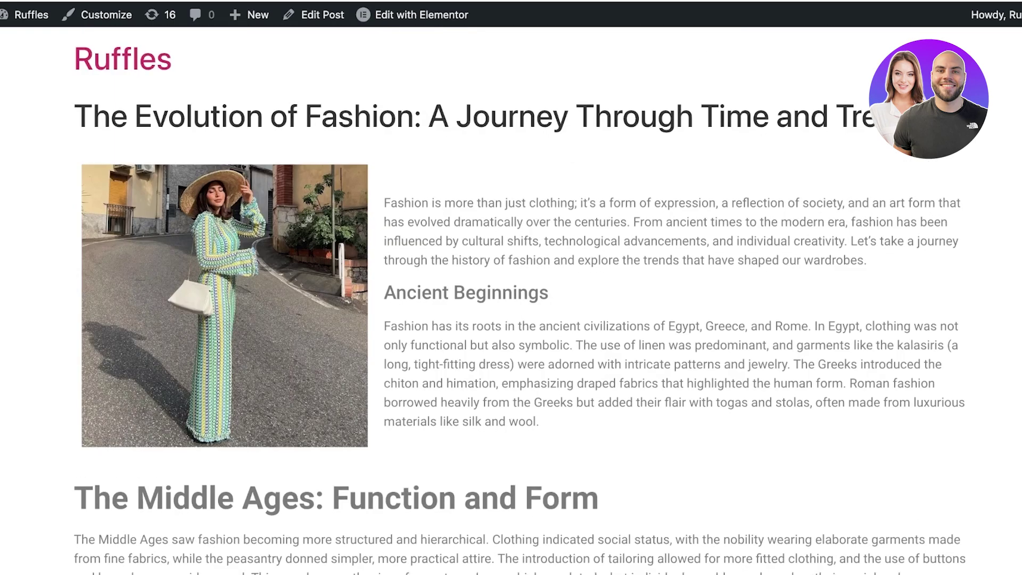
pyautogui.scroll(-7, 512, 298)
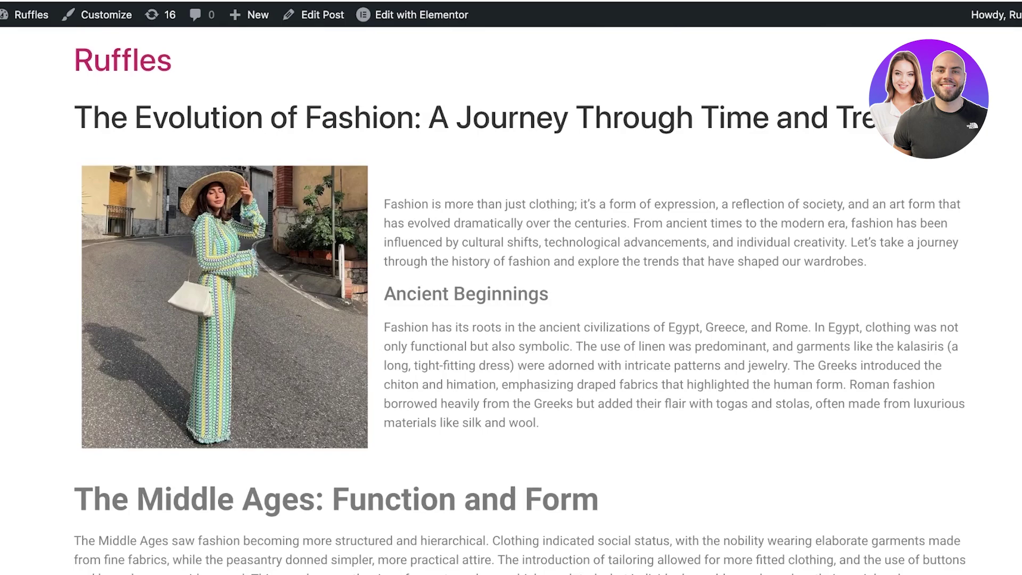
pyautogui.scroll(-1, 511, 299)
pyautogui.scroll(-15, 511, 298)
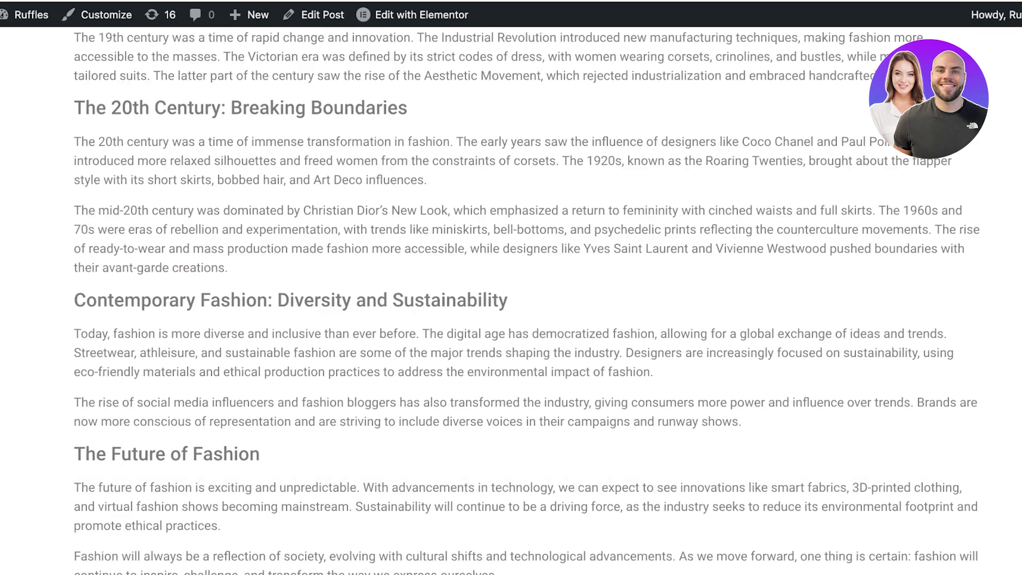
pyautogui.scroll(10, 511, 299)
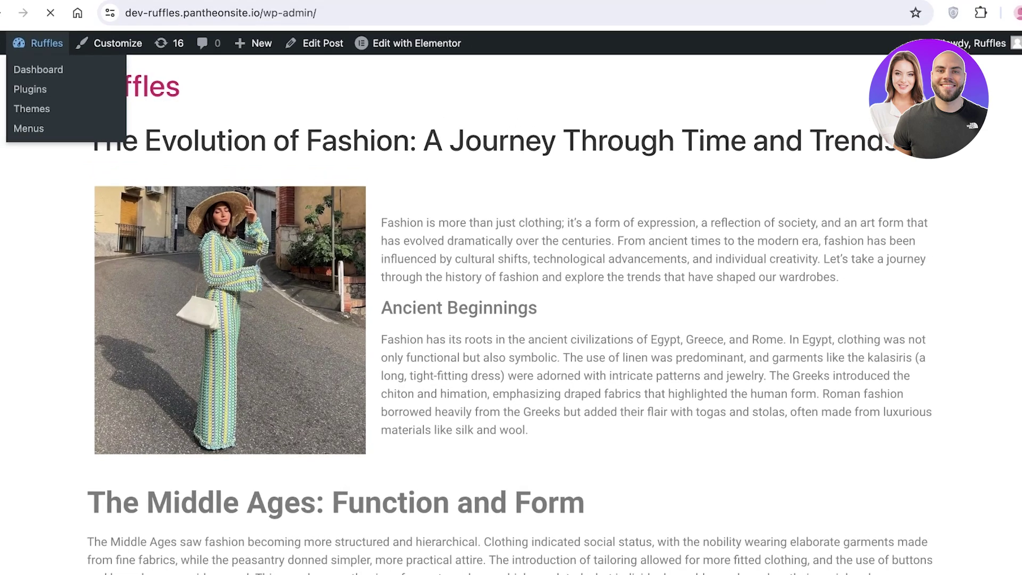
pyautogui.click(31, 15)
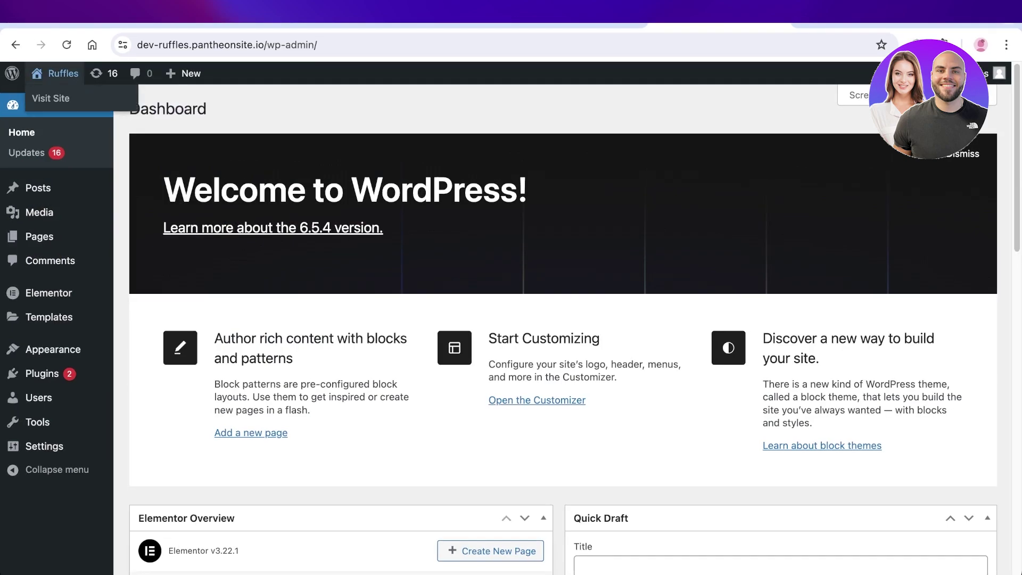
pyautogui.click(50, 98)
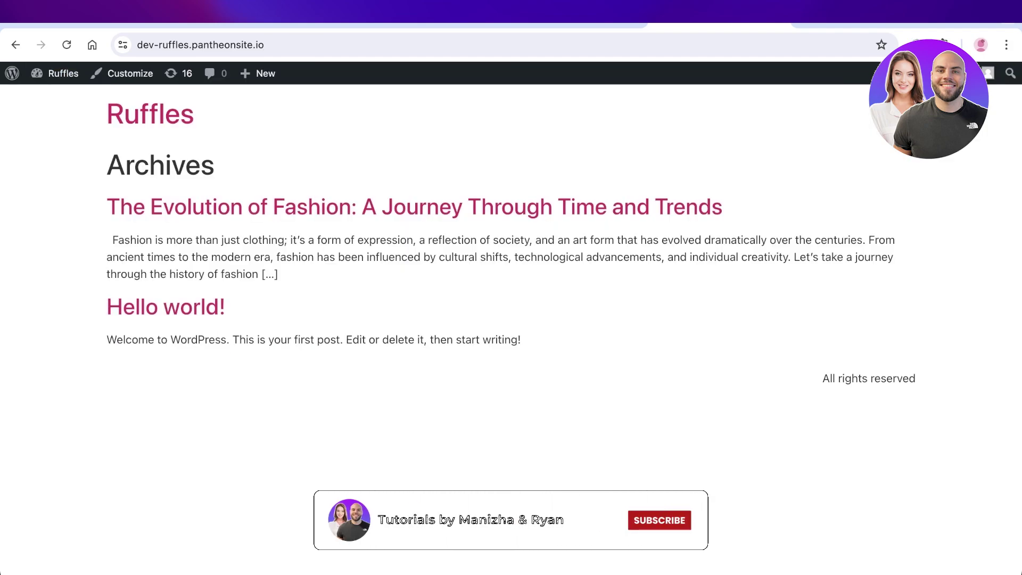